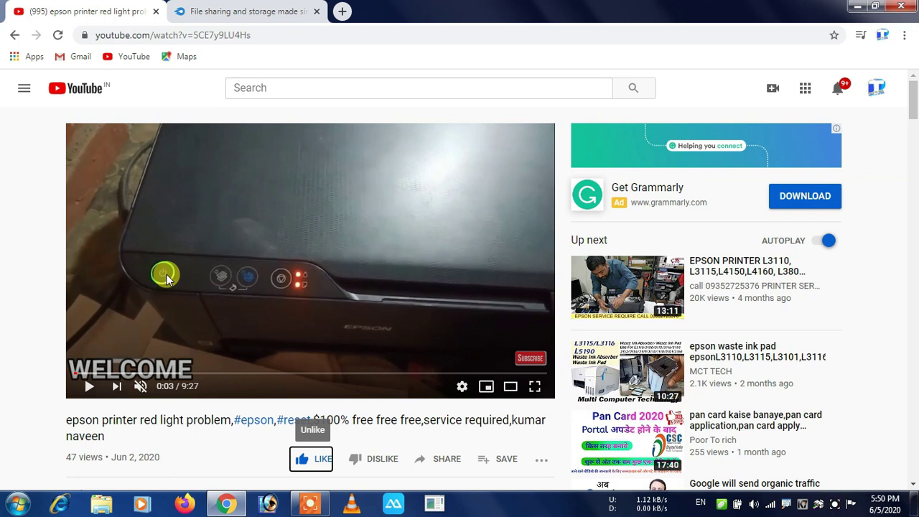
Locate the download link in the video description, check the MediaFire archive's download option, and minimize the browser
{"action": "scroll", "coordinate": [165, 278], "scroll_direction": "down", "scroll_amount": 2}
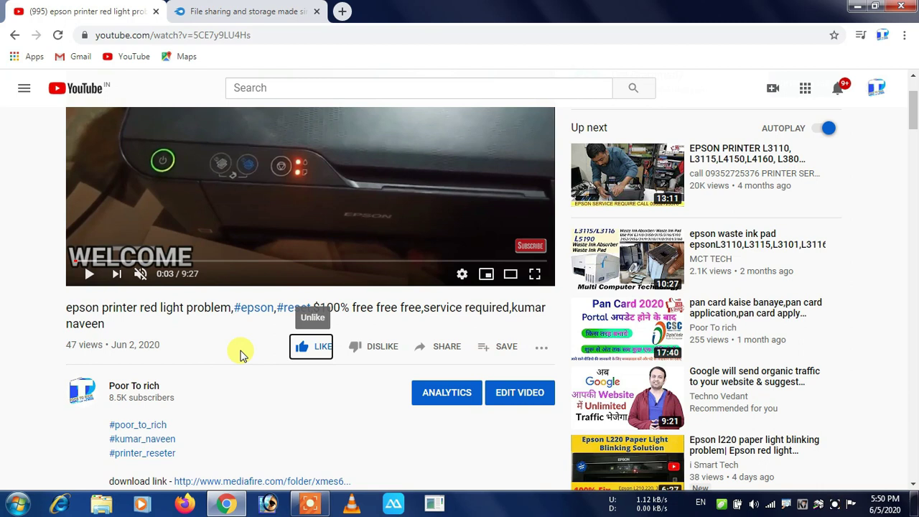
{"action": "scroll", "coordinate": [240, 354], "scroll_direction": "down", "scroll_amount": 2}
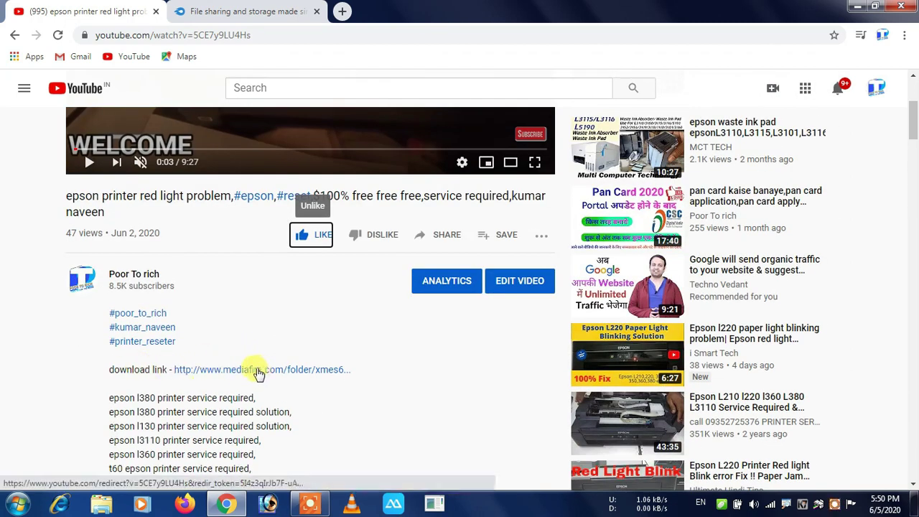
{"action": "left_click", "coordinate": [251, 15]}
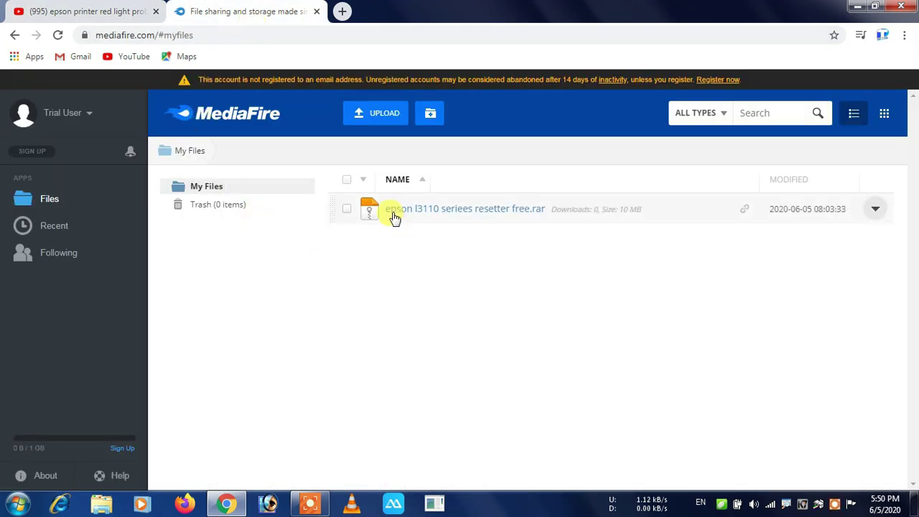
{"action": "right_click", "coordinate": [488, 215]}
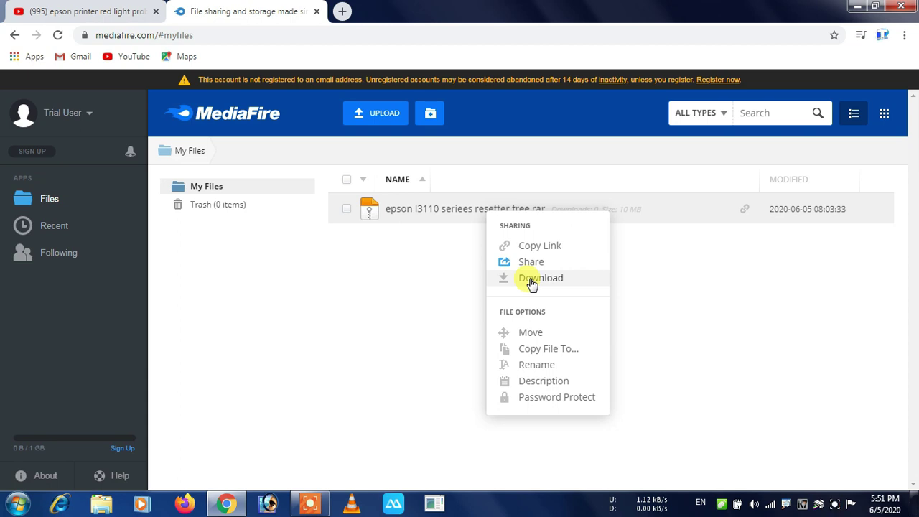
{"action": "left_click", "coordinate": [466, 293]}
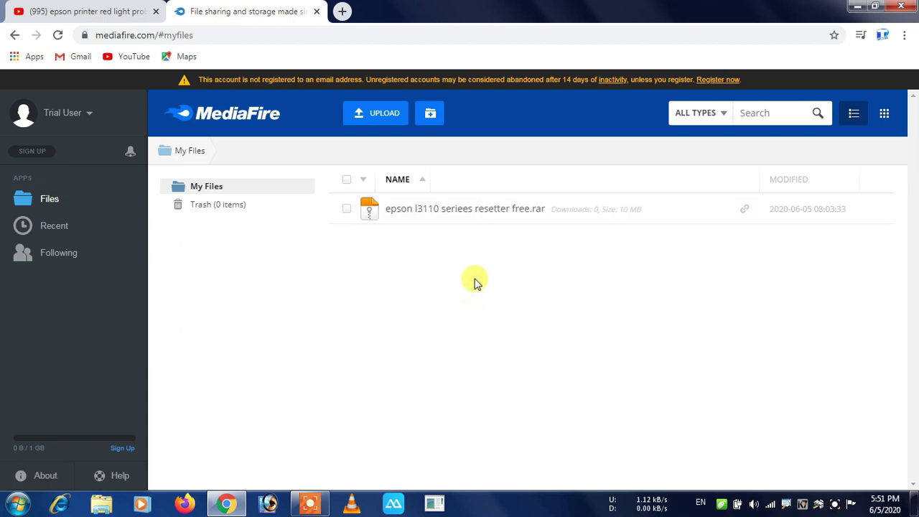
{"action": "left_click", "coordinate": [854, 8]}
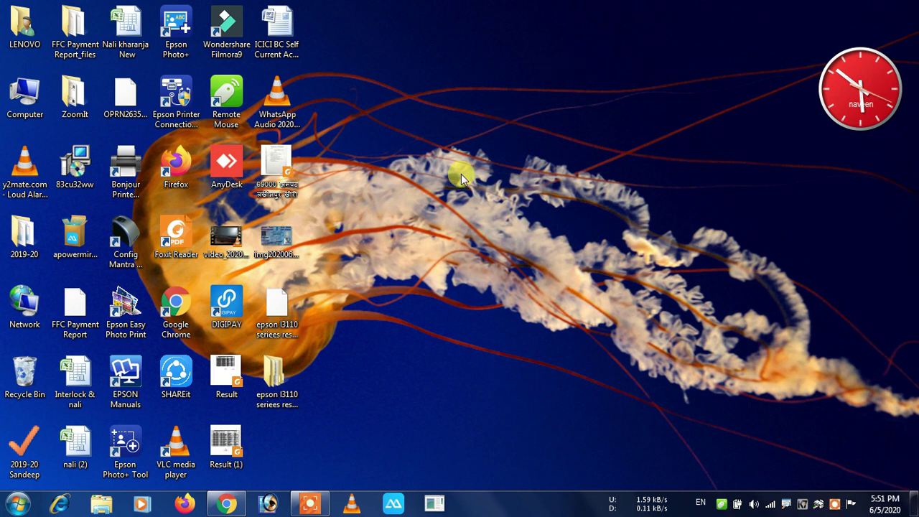
Outline the Epson L3110 resetter archive on the desktop in red with the screen annotation tool
{"action": "key", "text": "ctrl+2"}
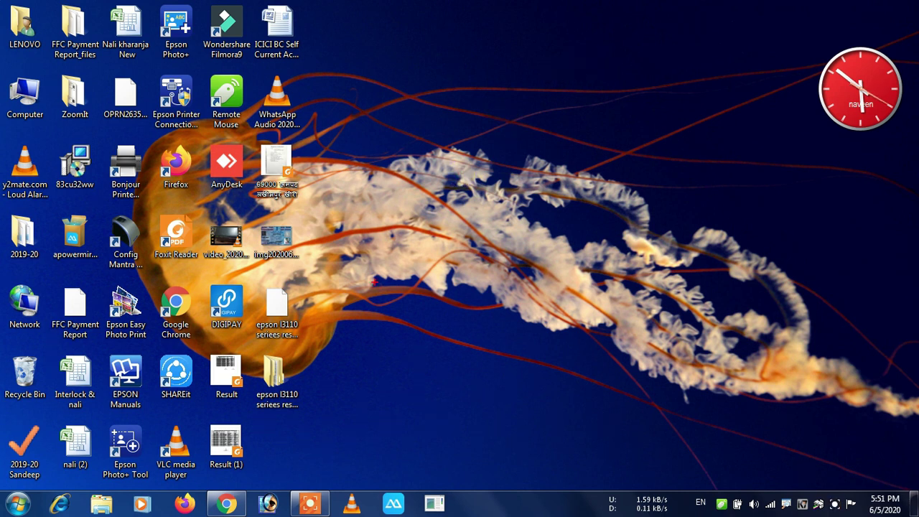
{"action": "left_click_drag", "start_coordinate": [305, 286], "coordinate": [251, 344]}
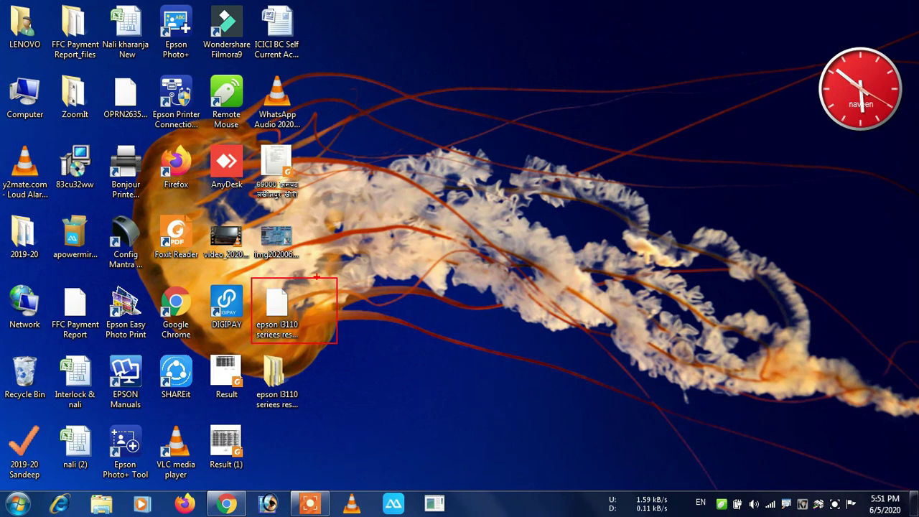
{"action": "left_click_drag", "start_coordinate": [287, 281], "coordinate": [252, 346]}
{"action": "key", "text": "Escape"}
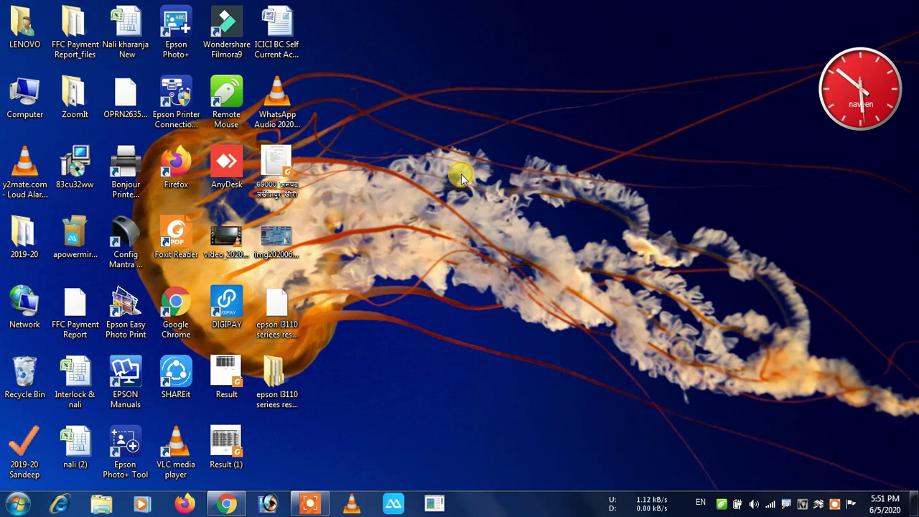
Extract "epson l3110 seriees resetter free.rar" with 7-Zip into its own desktop folder, replacing all existing files
{"action": "right_click", "coordinate": [283, 315]}
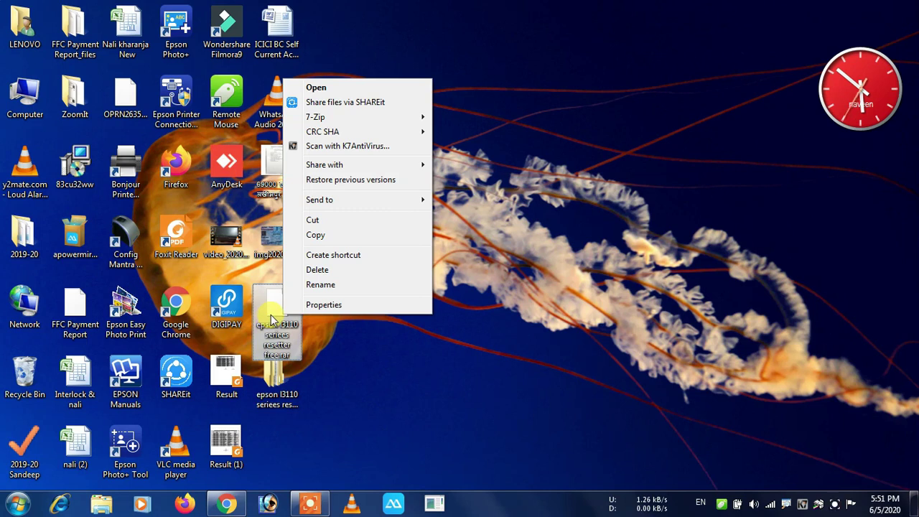
{"action": "mouse_move", "coordinate": [382, 121]}
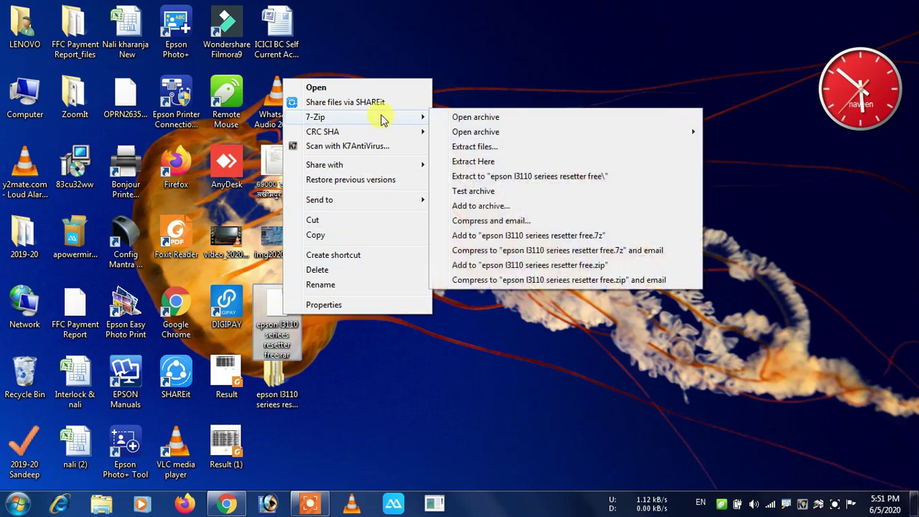
{"action": "left_click", "coordinate": [479, 147]}
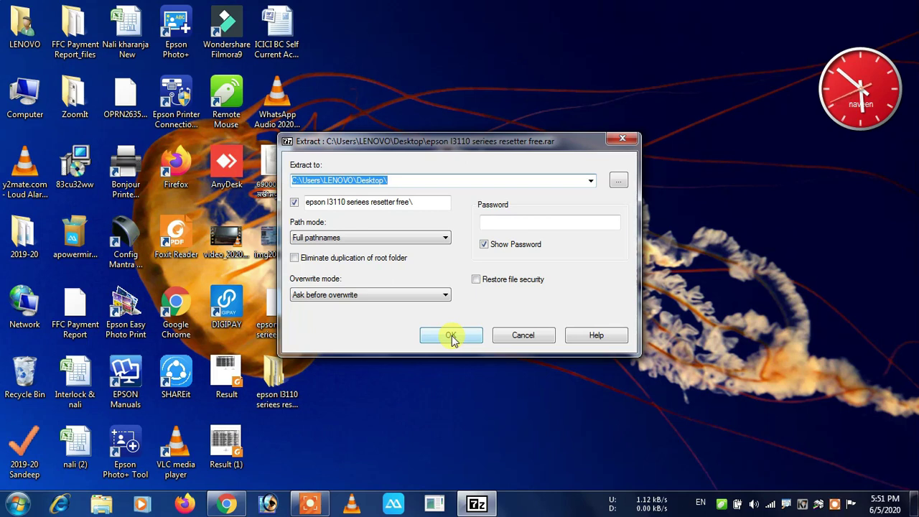
{"action": "left_click", "coordinate": [451, 337]}
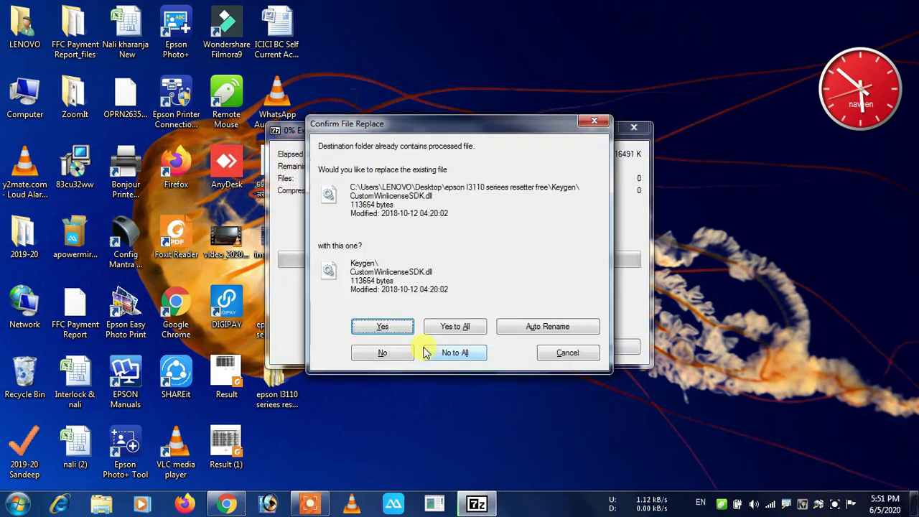
{"action": "left_click", "coordinate": [455, 327]}
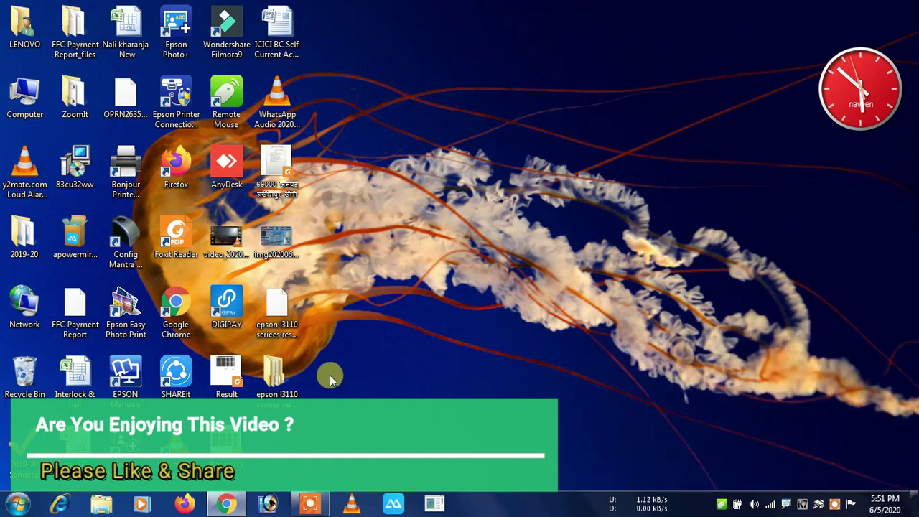
Open the extracted resetter folder on the desktop and view the contents of its "Epson L3110 series" subfolder
{"action": "double_click", "coordinate": [282, 375]}
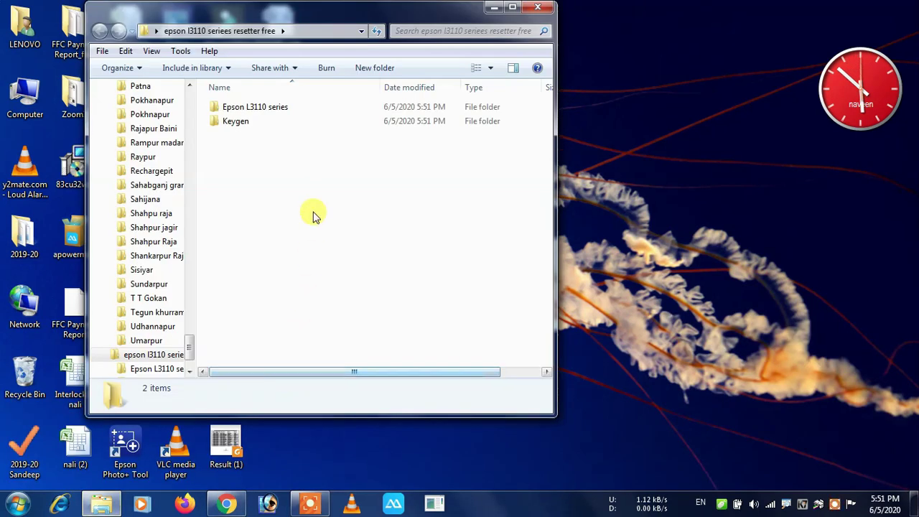
{"action": "left_click", "coordinate": [291, 109]}
{"action": "double_click", "coordinate": [293, 109]}
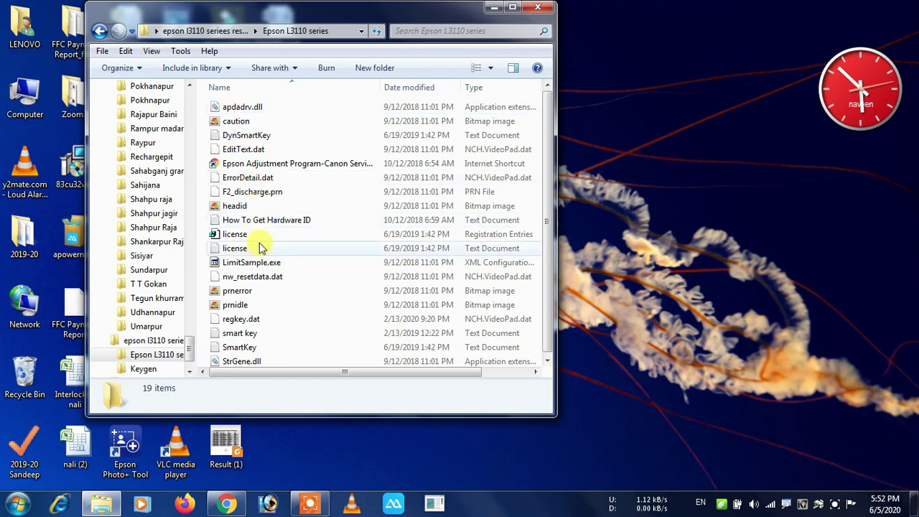
{"action": "scroll", "coordinate": [345, 301], "scroll_direction": "down", "scroll_amount": 1}
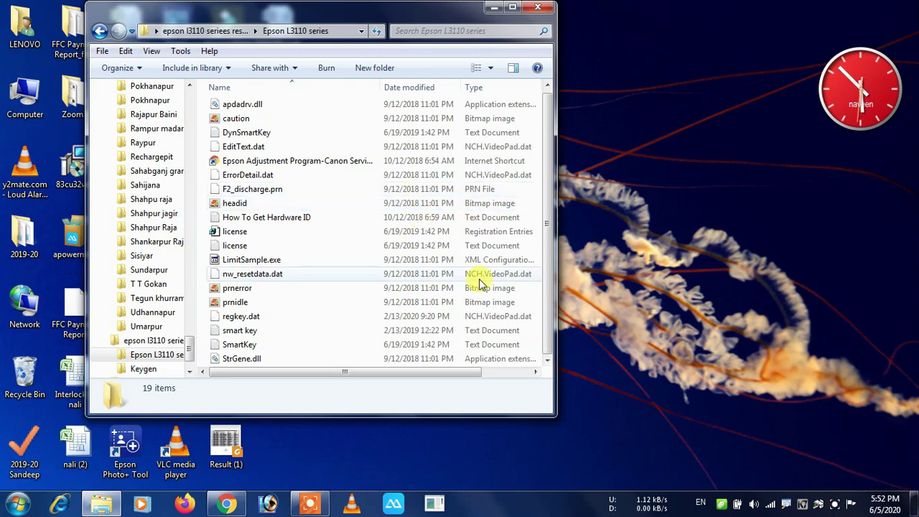
Switch to K7AntiVirus Premium and turn off RealTime Scanning for 5 hours in the protection details
{"action": "right_click", "coordinate": [431, 504]}
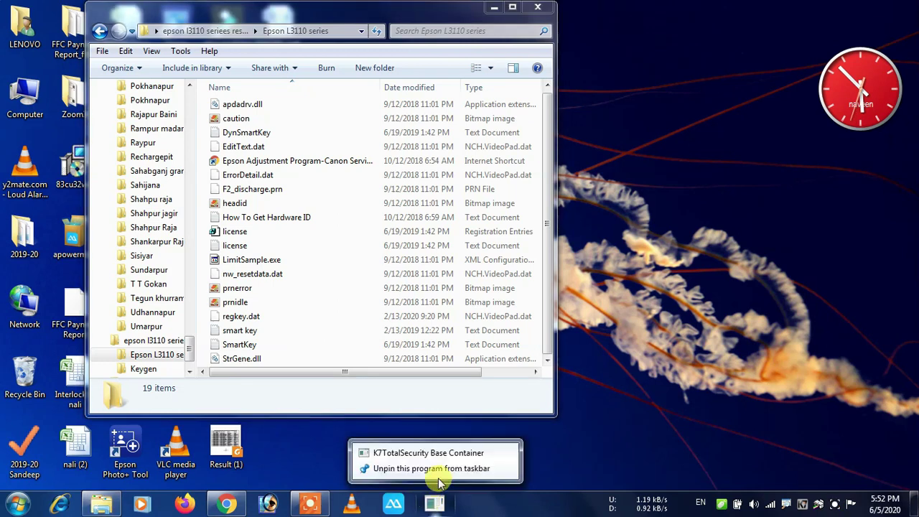
{"action": "left_click", "coordinate": [436, 505]}
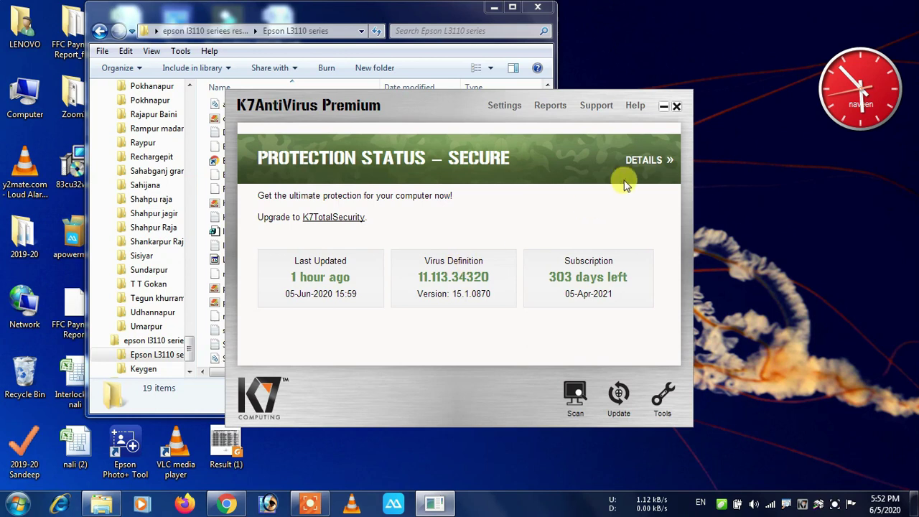
{"action": "left_click", "coordinate": [646, 160]}
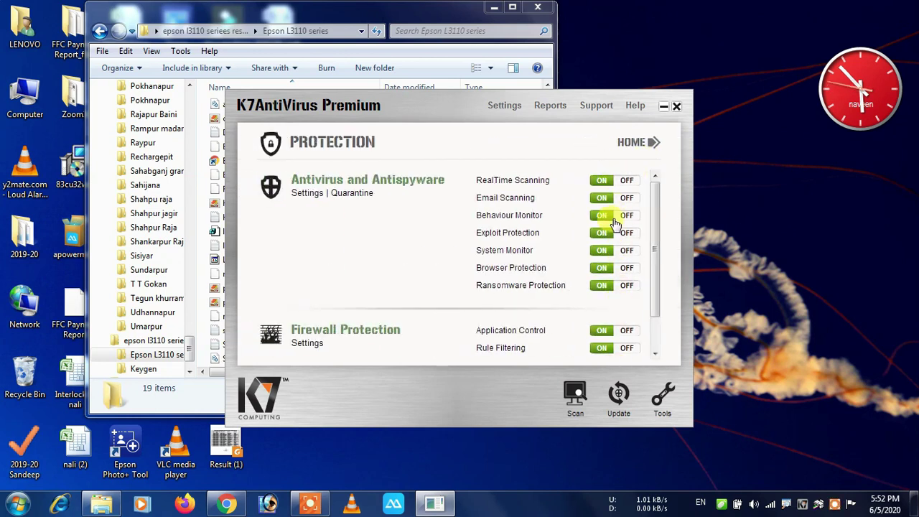
{"action": "left_click", "coordinate": [626, 180]}
{"action": "left_click", "coordinate": [443, 295]}
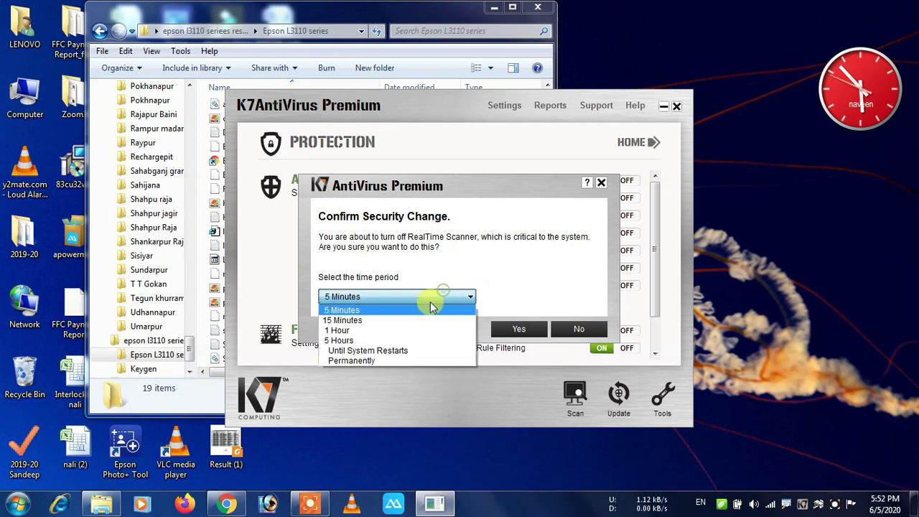
{"action": "left_click", "coordinate": [396, 339]}
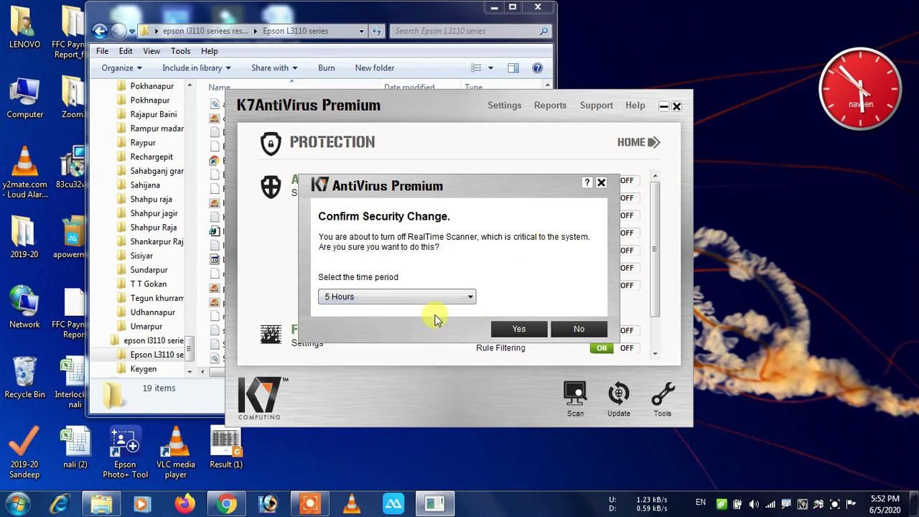
{"action": "left_click", "coordinate": [527, 328]}
Turn off Email Scanning and Behaviour Monitor for 5 hours each
{"action": "left_click", "coordinate": [608, 200]}
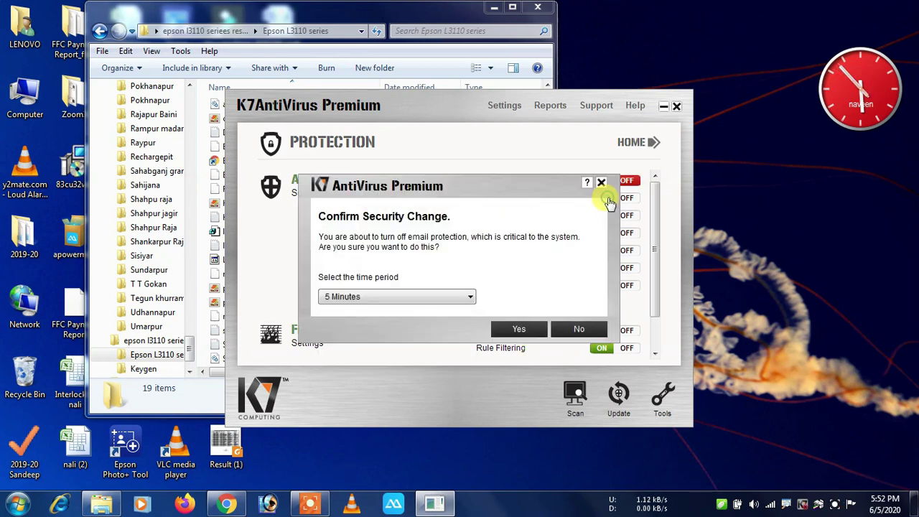
{"action": "left_click", "coordinate": [395, 295]}
{"action": "left_click", "coordinate": [395, 343]}
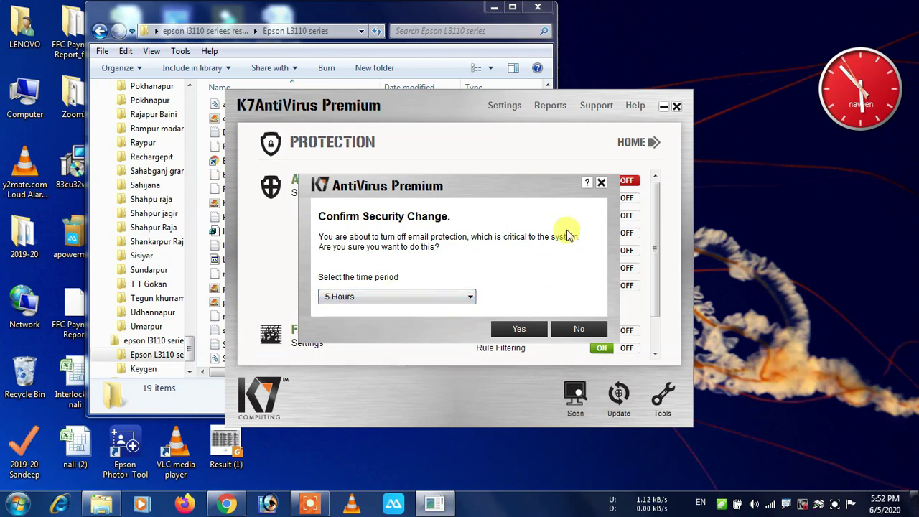
{"action": "left_click", "coordinate": [530, 328]}
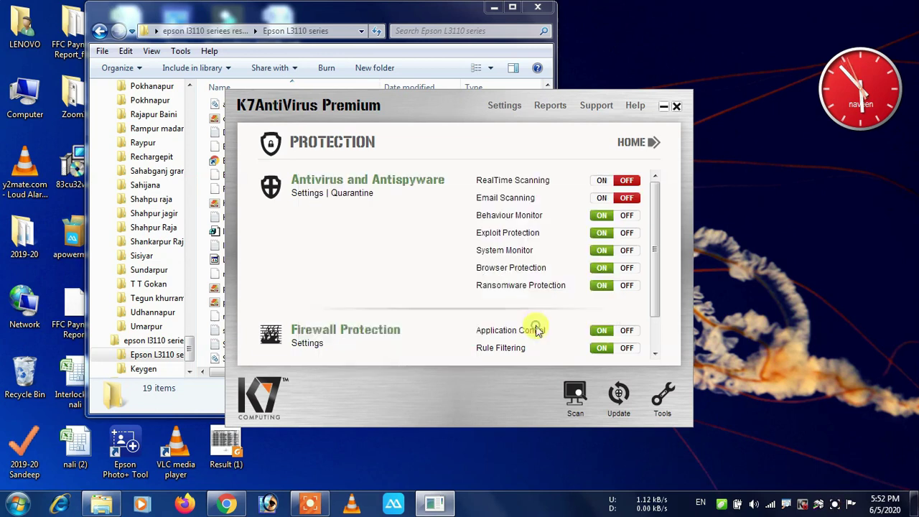
{"action": "left_click", "coordinate": [616, 215]}
{"action": "left_click", "coordinate": [464, 297]}
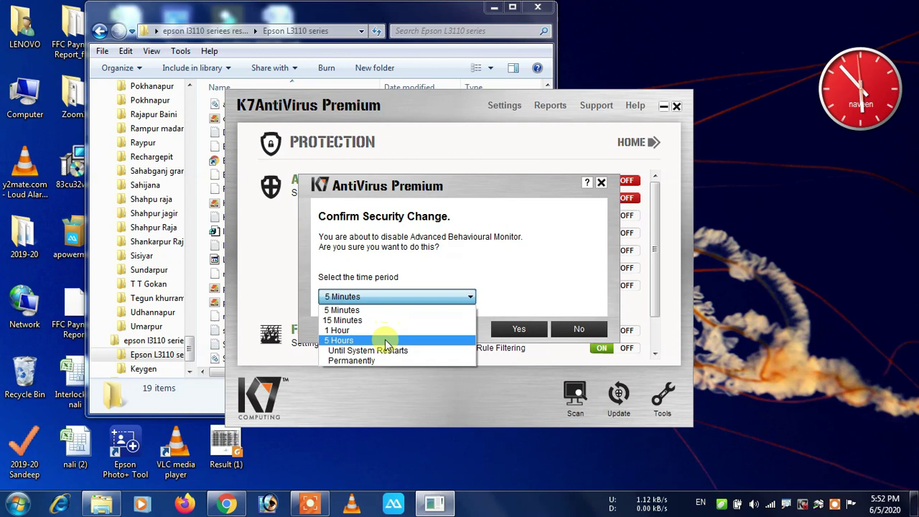
{"action": "left_click", "coordinate": [388, 340]}
{"action": "left_click", "coordinate": [530, 328]}
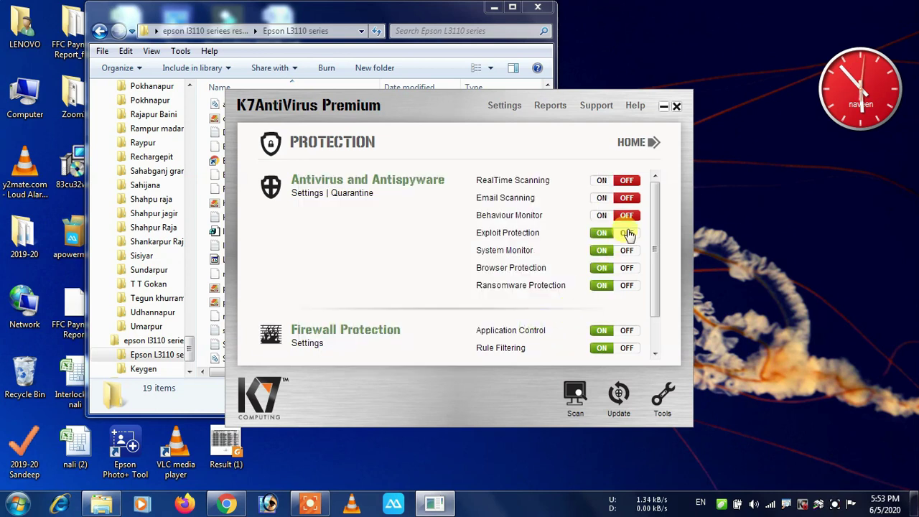
Turn off Exploit Protection and System Monitor for 5 hours each
{"action": "left_click", "coordinate": [611, 233]}
{"action": "left_click", "coordinate": [465, 298]}
{"action": "left_click", "coordinate": [420, 339]}
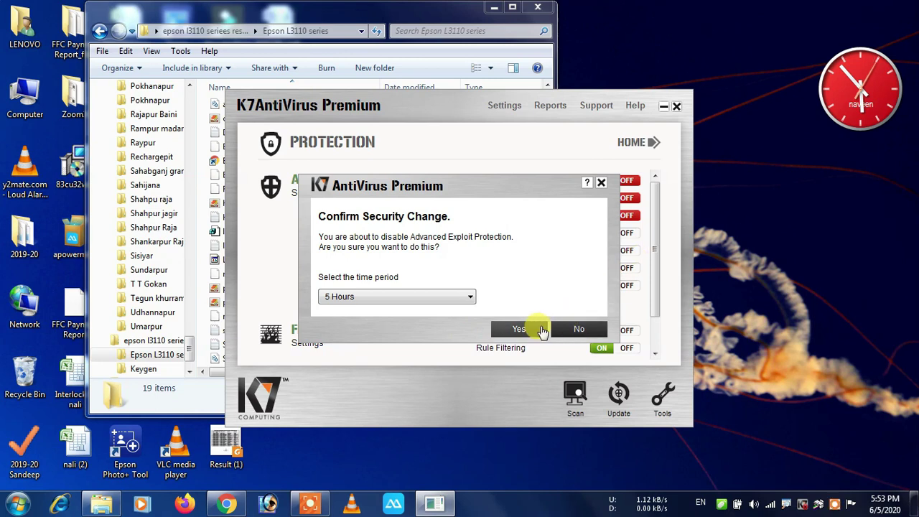
{"action": "left_click", "coordinate": [531, 328]}
{"action": "left_click", "coordinate": [612, 250]}
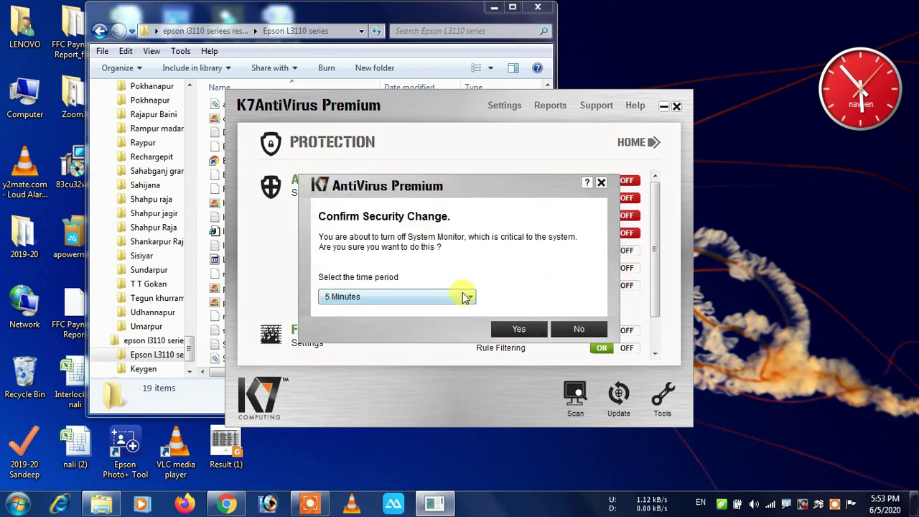
{"action": "left_click", "coordinate": [464, 295]}
{"action": "left_click", "coordinate": [411, 340]}
{"action": "left_click", "coordinate": [508, 329]}
Turn off Browser Protection and Ransomware Protection for 5 hours each
{"action": "left_click", "coordinate": [614, 267]}
{"action": "left_click", "coordinate": [437, 294]}
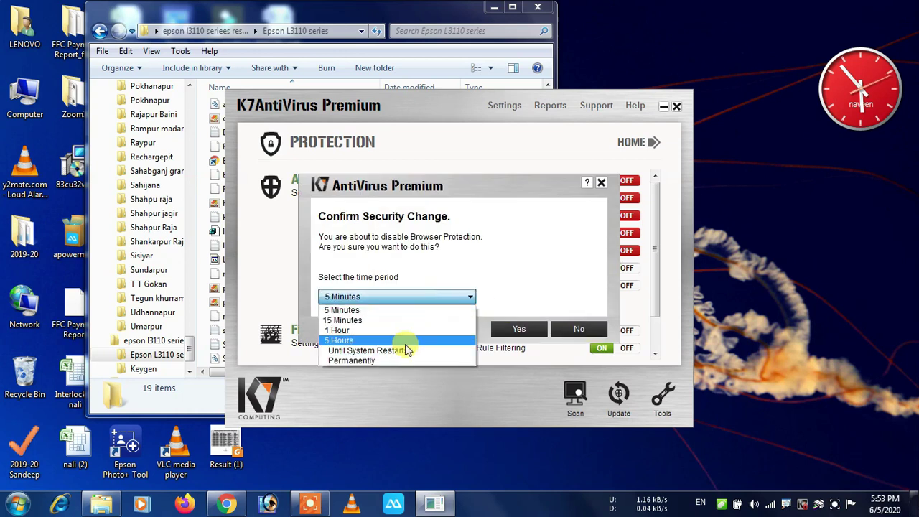
{"action": "left_click", "coordinate": [409, 341]}
{"action": "left_click", "coordinate": [523, 329]}
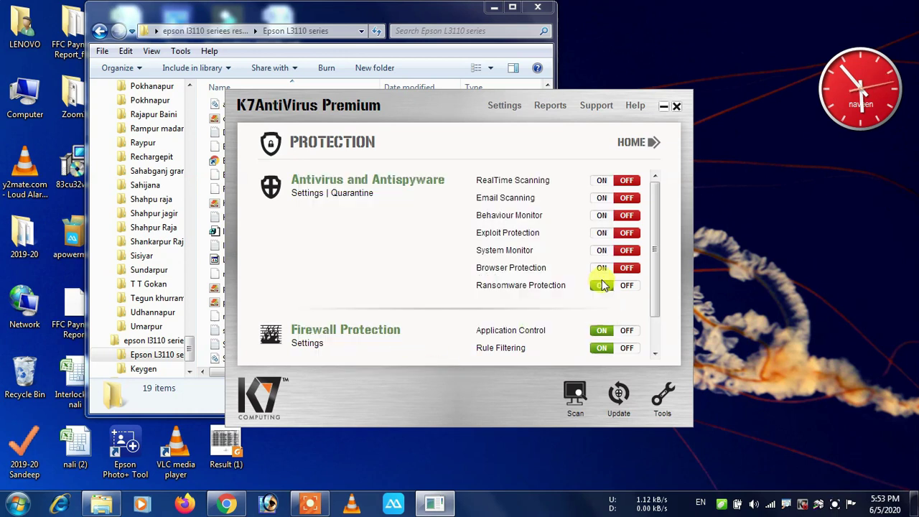
{"action": "left_click", "coordinate": [609, 284]}
{"action": "left_click", "coordinate": [431, 297]}
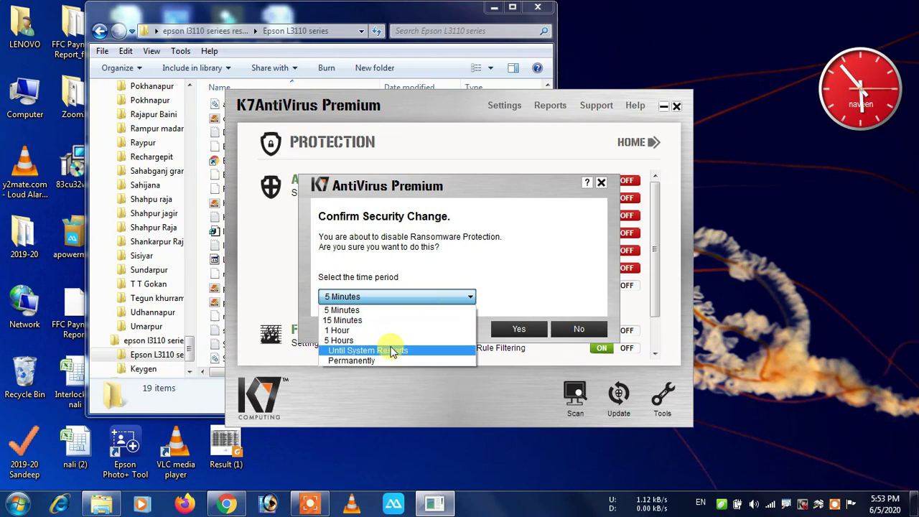
{"action": "left_click", "coordinate": [390, 327]}
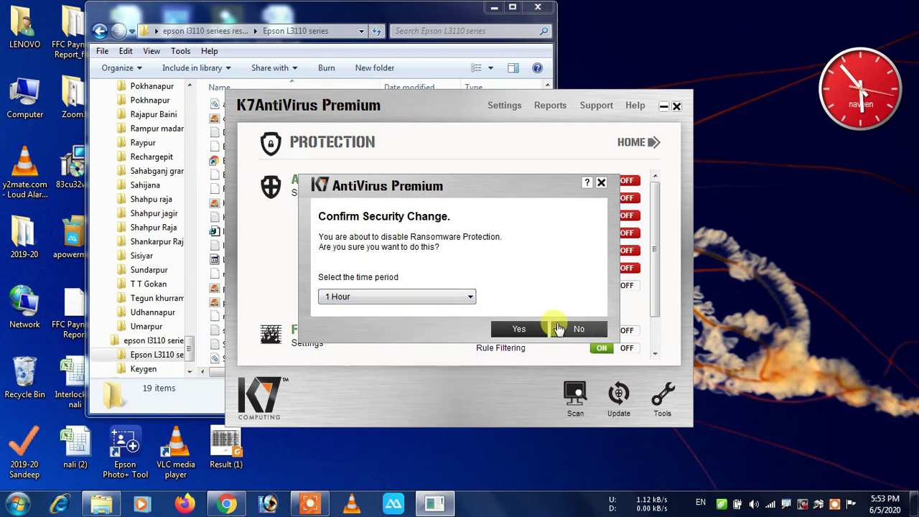
{"action": "left_click", "coordinate": [466, 297]}
{"action": "left_click", "coordinate": [397, 340]}
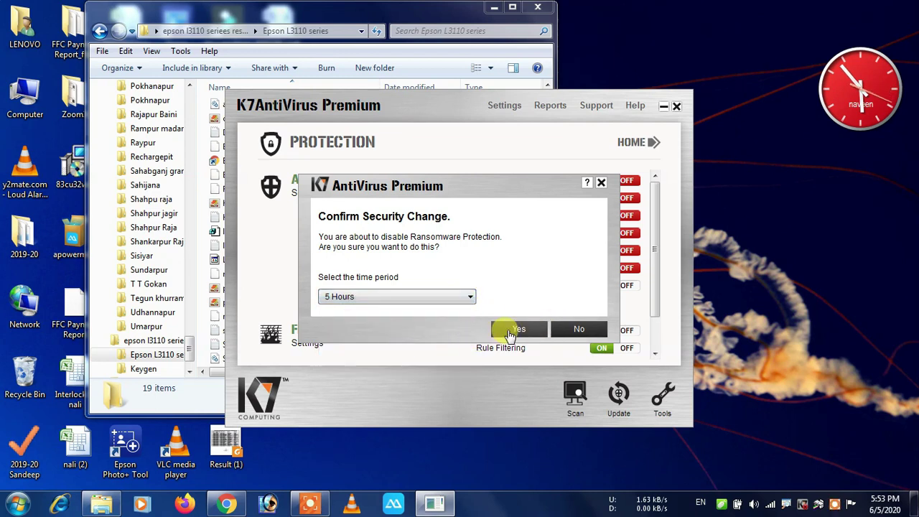
{"action": "left_click", "coordinate": [518, 329]}
Turn off the firewall's Application Control and Rule Filtering for 5 hours each
{"action": "left_click", "coordinate": [603, 330]}
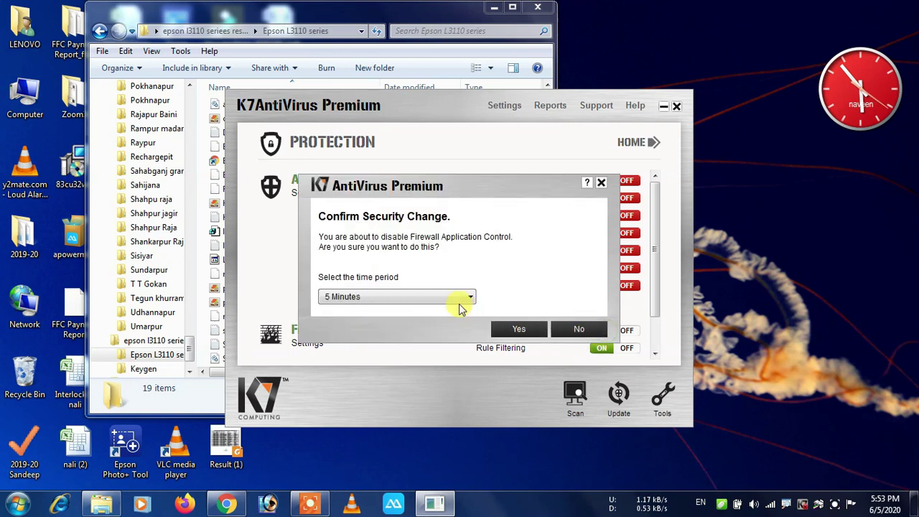
{"action": "left_click", "coordinate": [431, 297]}
{"action": "left_click", "coordinate": [424, 343]}
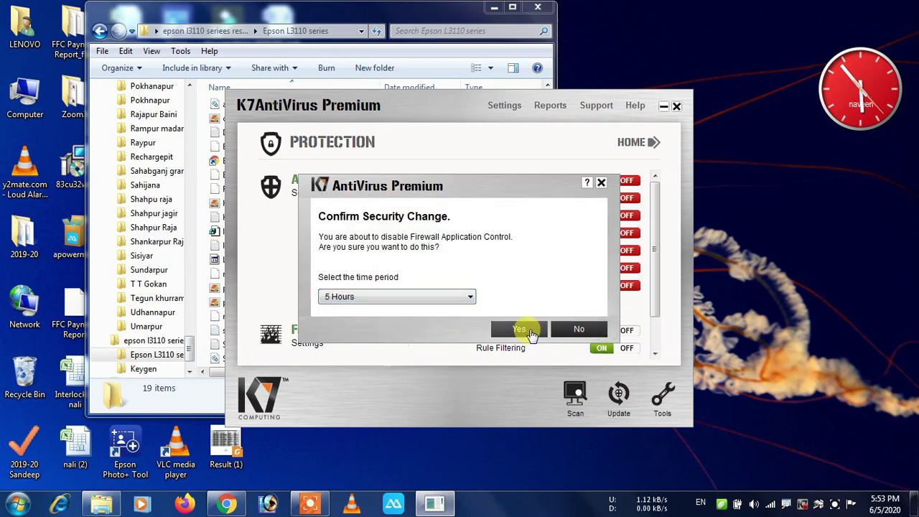
{"action": "left_click", "coordinate": [518, 329]}
{"action": "left_click", "coordinate": [596, 348]}
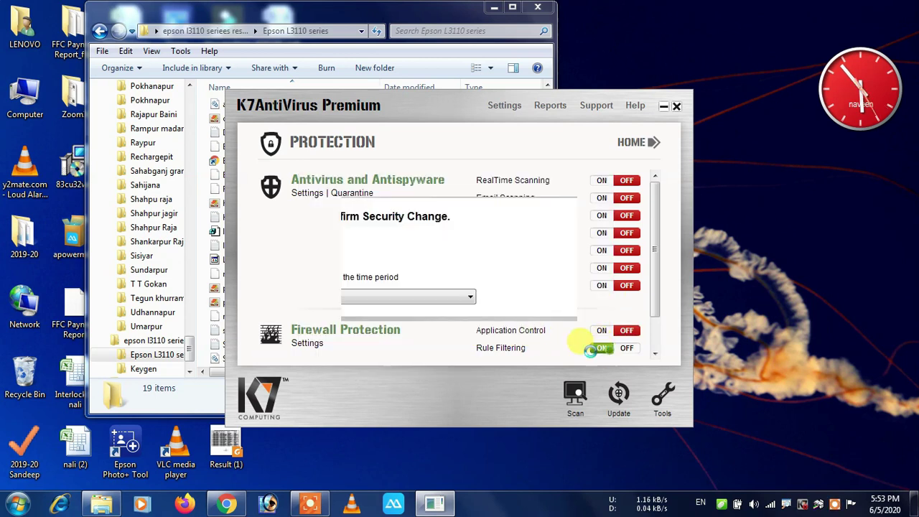
{"action": "left_click", "coordinate": [420, 298]}
{"action": "left_click", "coordinate": [399, 343]}
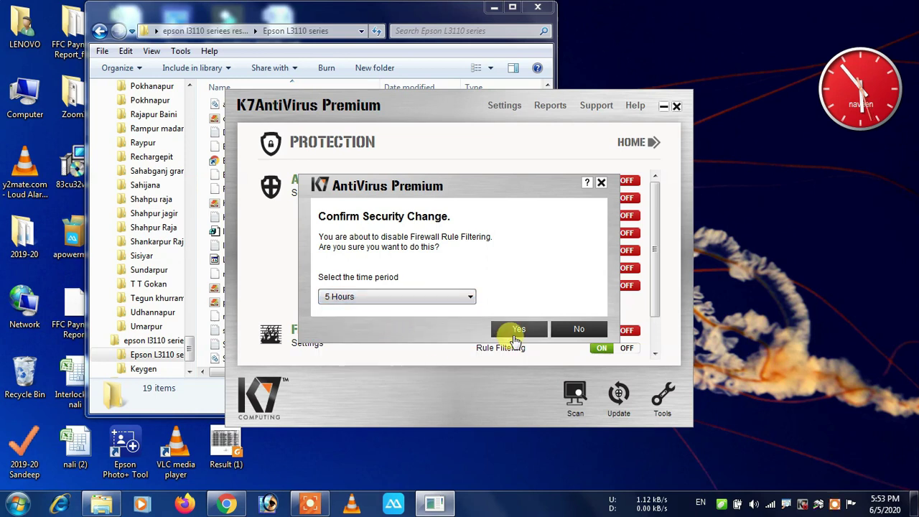
{"action": "left_click", "coordinate": [519, 329]}
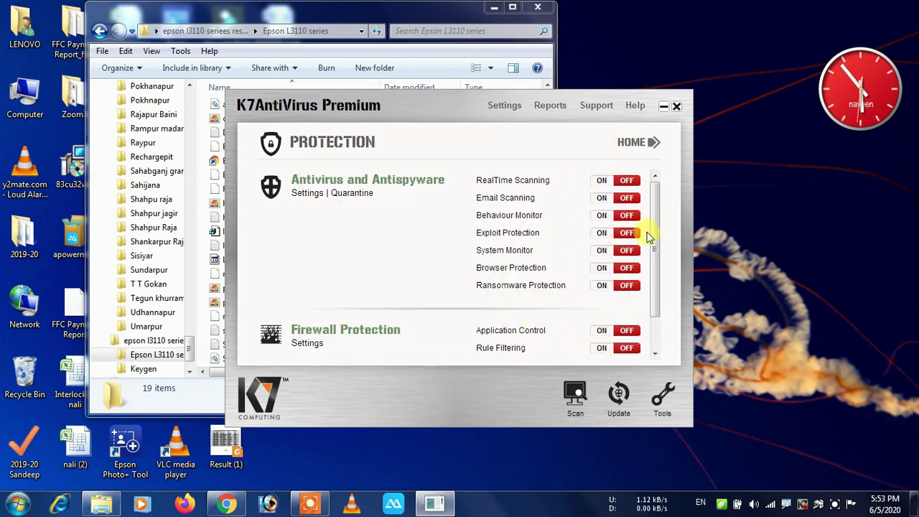
Return to the antivirus home page, and close both the antivirus window and the Epson L3110 series folder window
{"action": "left_click", "coordinate": [646, 142]}
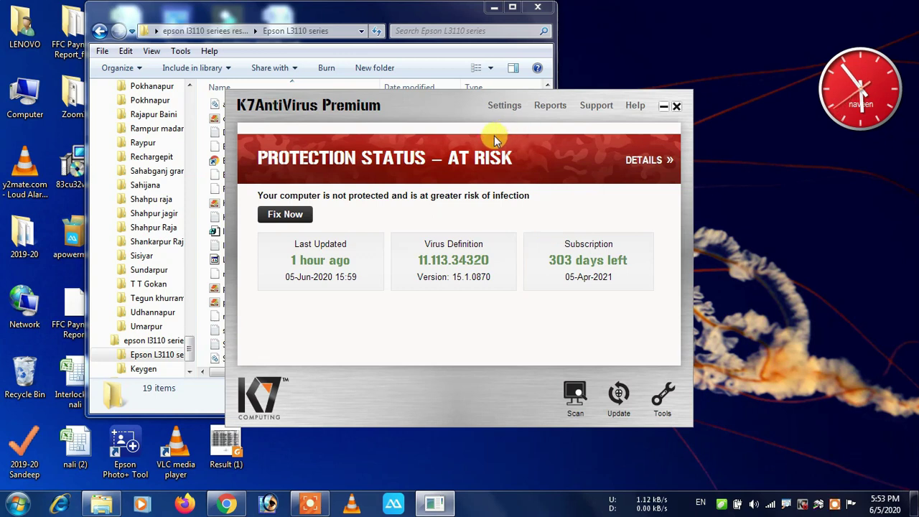
{"action": "left_click", "coordinate": [668, 107]}
{"action": "right_click", "coordinate": [673, 108]}
{"action": "left_click", "coordinate": [693, 145]}
{"action": "left_click", "coordinate": [538, 7]}
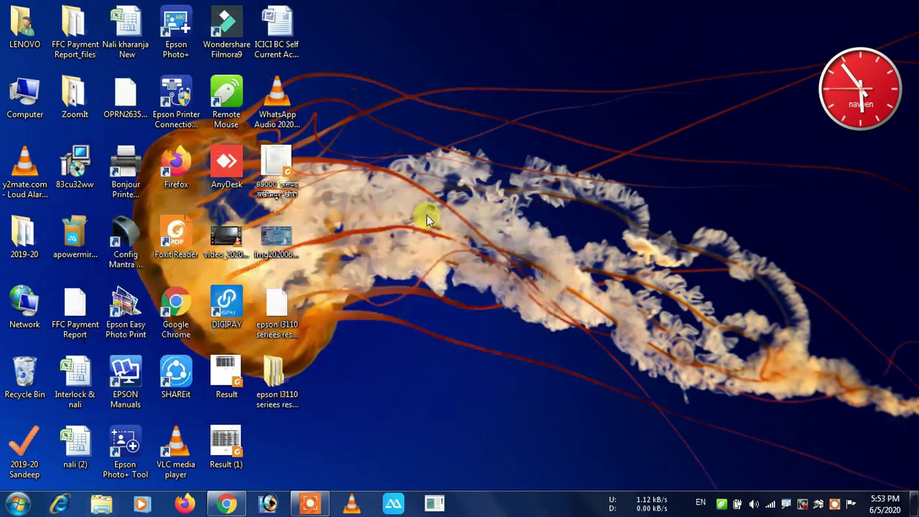
Check the files in the extracted resetter's Epson L3110 series folder and close the window
{"action": "double_click", "coordinate": [273, 377]}
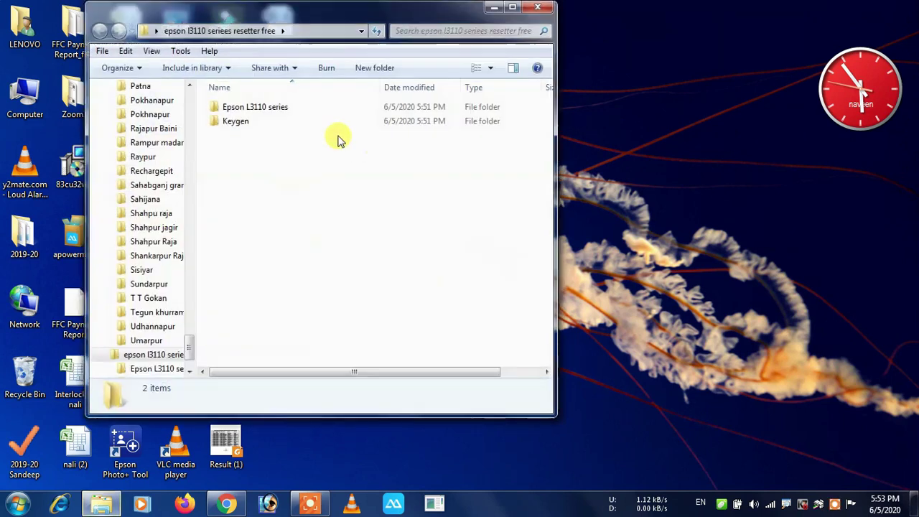
{"action": "double_click", "coordinate": [294, 109]}
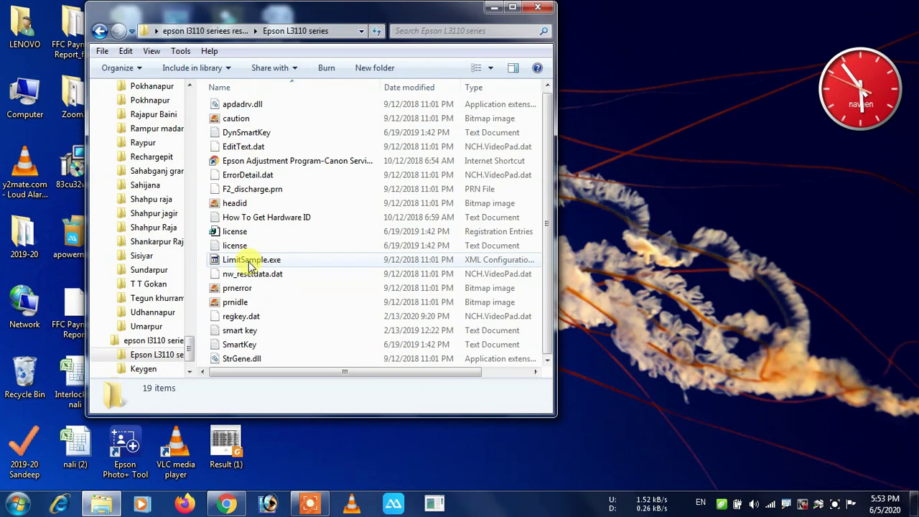
{"action": "left_click", "coordinate": [547, 12]}
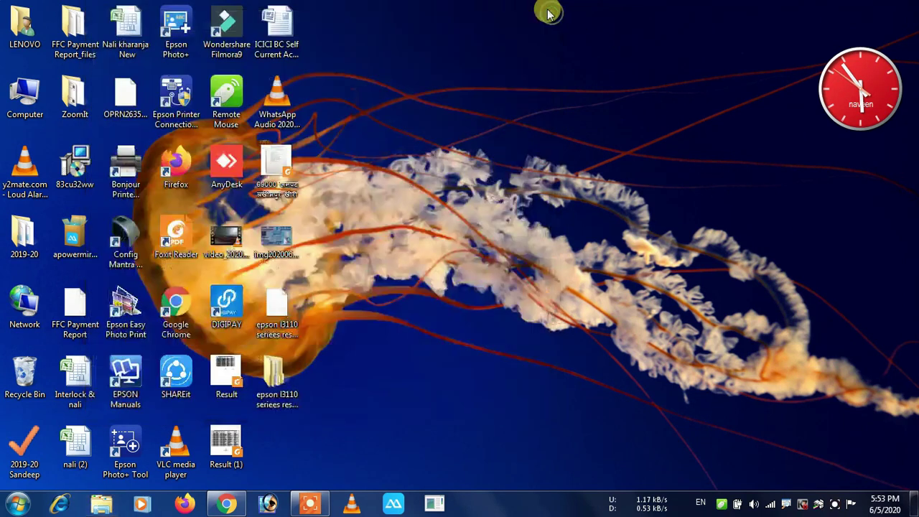
Extract the epson l3110 seriees resetter free.rar archive again with 7-Zip into its desktop folder, replacing all existing files
{"action": "left_click", "coordinate": [276, 300]}
{"action": "right_click", "coordinate": [276, 295]}
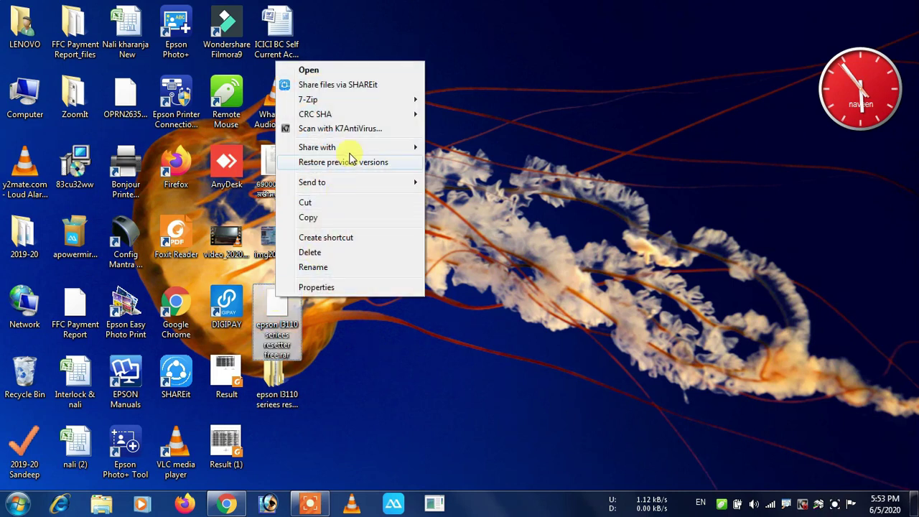
{"action": "mouse_move", "coordinate": [381, 97]}
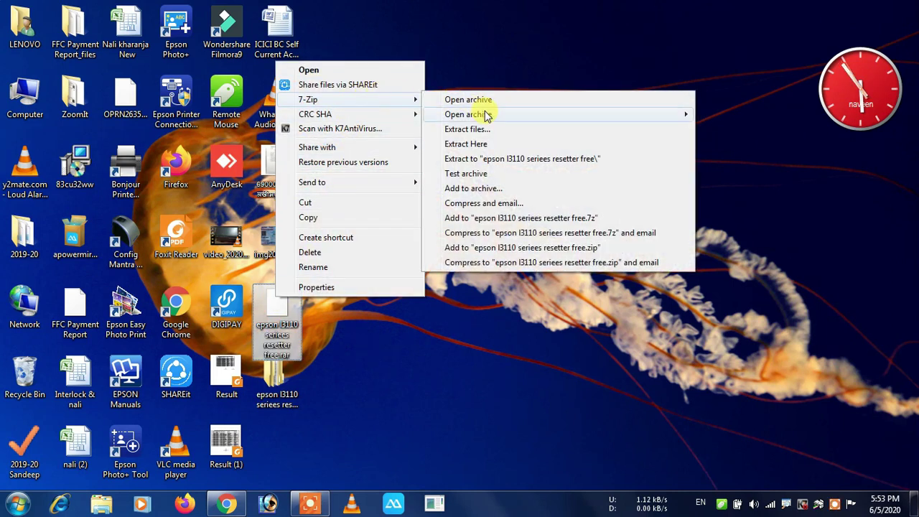
{"action": "left_click", "coordinate": [467, 129]}
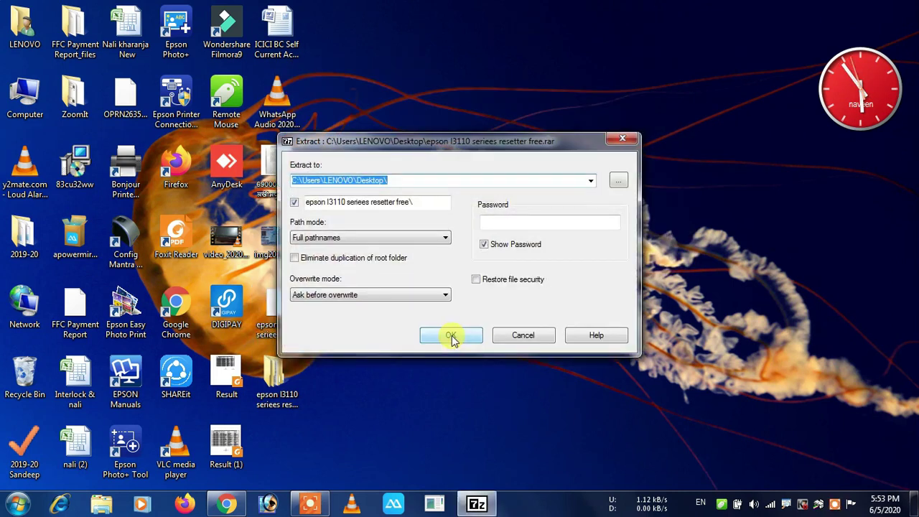
{"action": "left_click", "coordinate": [451, 336]}
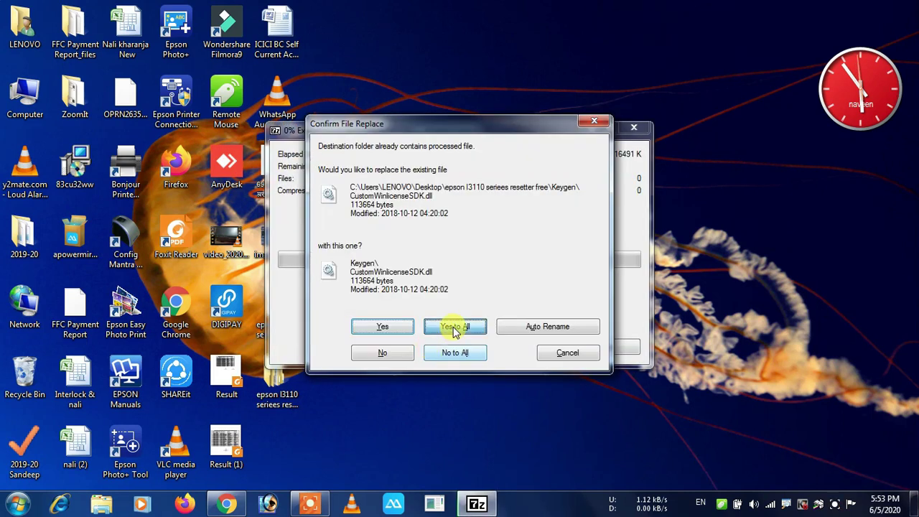
{"action": "left_click", "coordinate": [455, 327]}
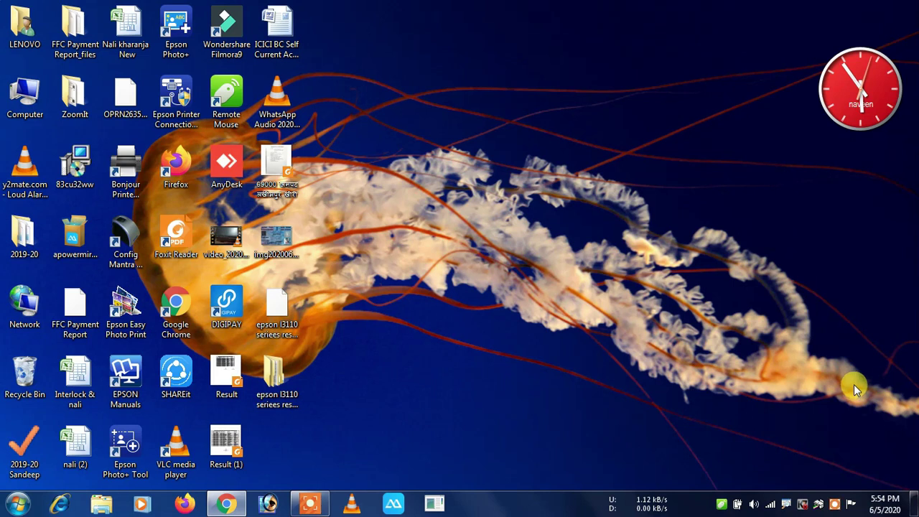
{"action": "left_click_drag", "start_coordinate": [917, 293], "coordinate": [711, 496]}
{"action": "key", "text": "Escape"}
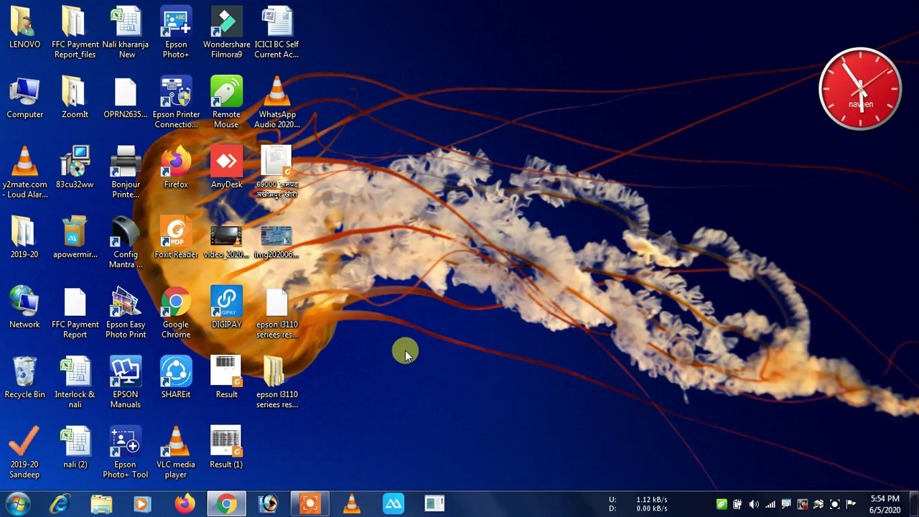
Open the Epson L3110 series folder inside the re-extracted resetter folder and run Adjprog as administrator
{"action": "double_click", "coordinate": [285, 378]}
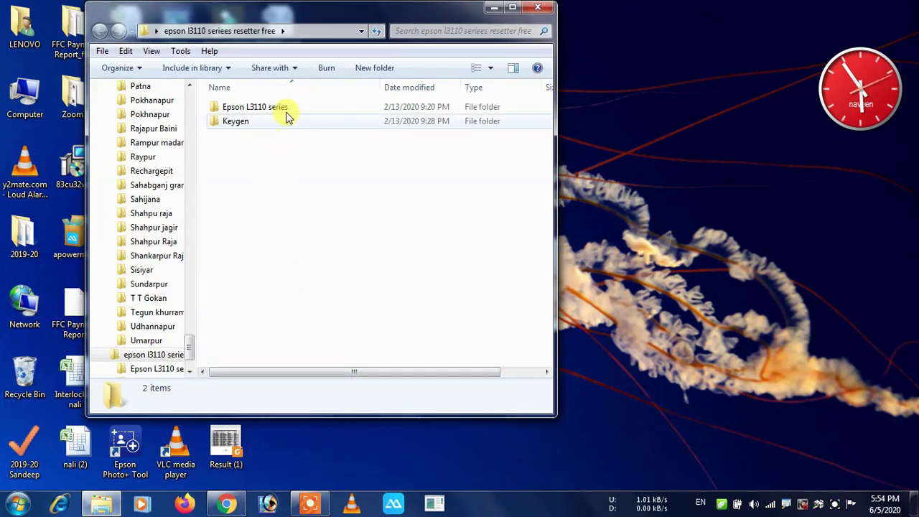
{"action": "double_click", "coordinate": [287, 109]}
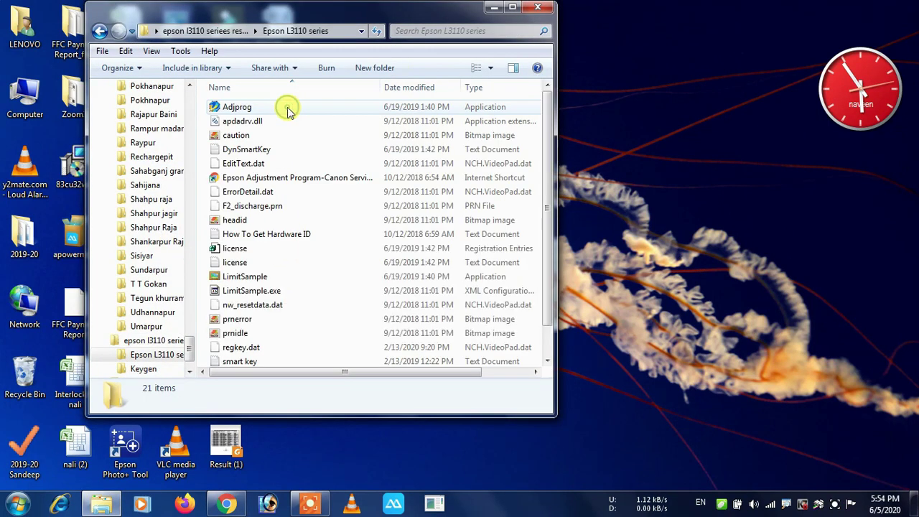
{"action": "double_click", "coordinate": [253, 108]}
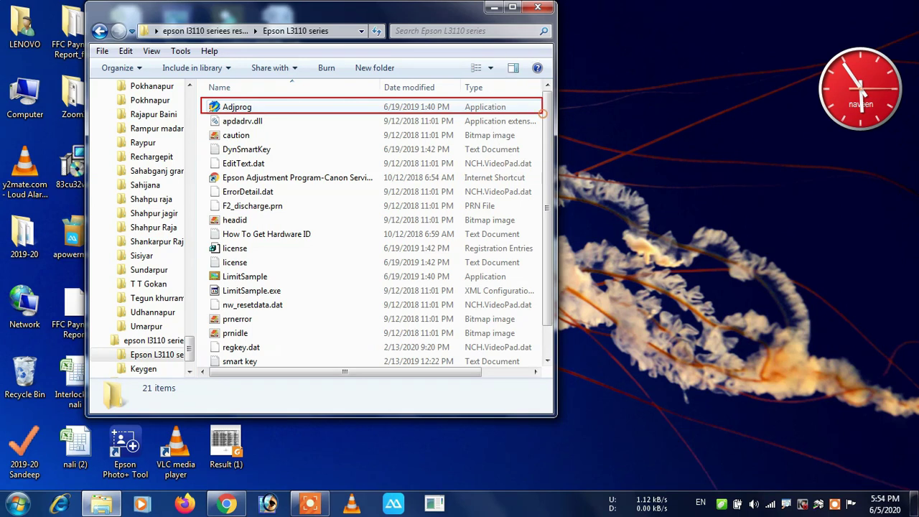
{"action": "left_click", "coordinate": [245, 109]}
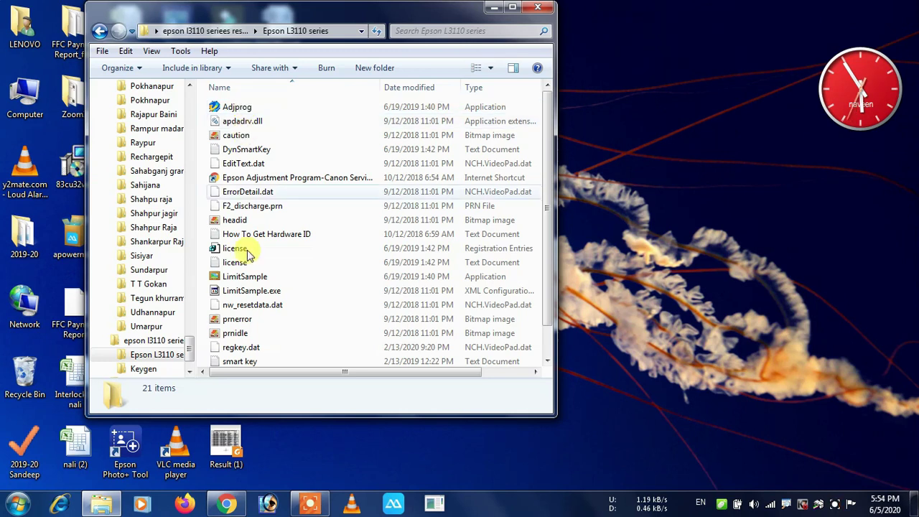
{"action": "left_click", "coordinate": [255, 110]}
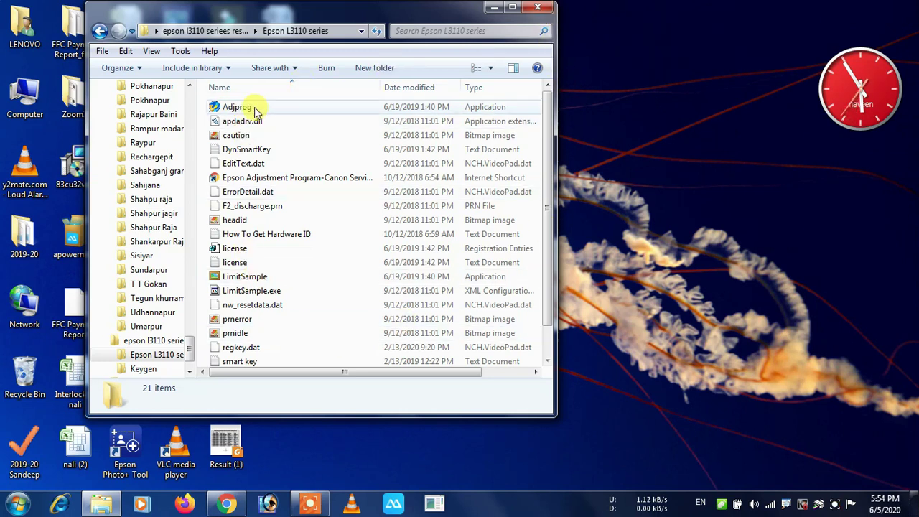
{"action": "right_click", "coordinate": [255, 109]}
{"action": "left_click", "coordinate": [233, 106]}
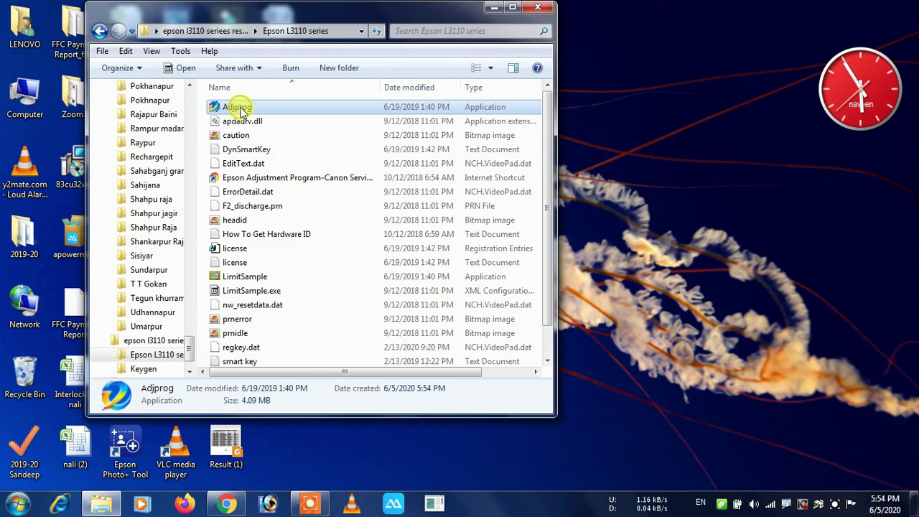
{"action": "right_click", "coordinate": [240, 107]}
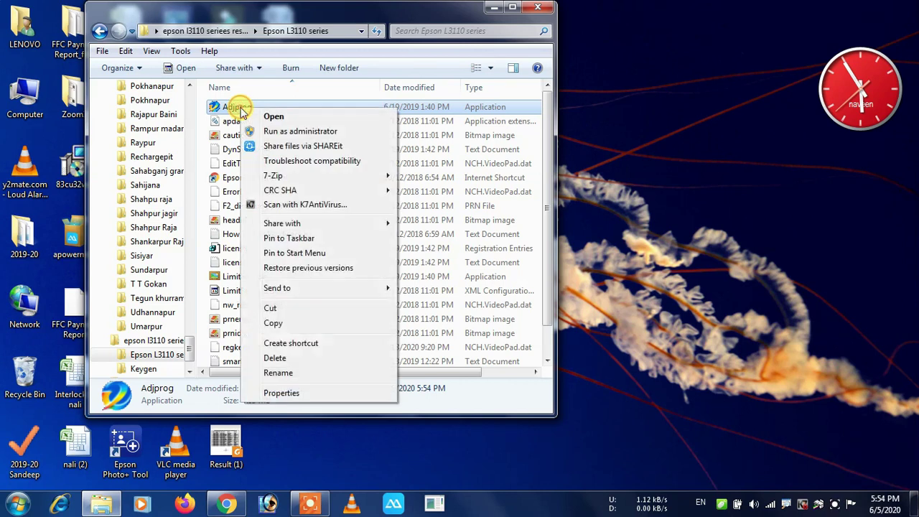
{"action": "left_click", "coordinate": [298, 131]}
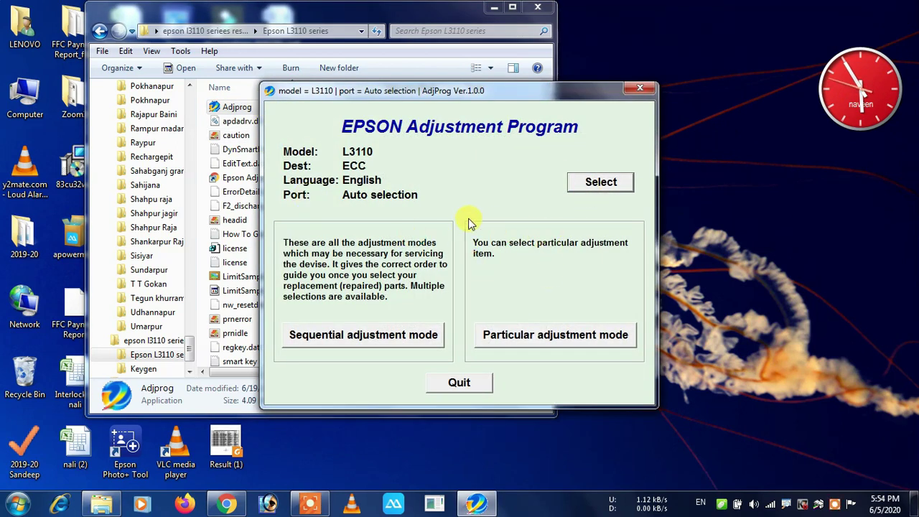
Close the EPSON Adjustment Program
{"action": "left_click", "coordinate": [647, 90]}
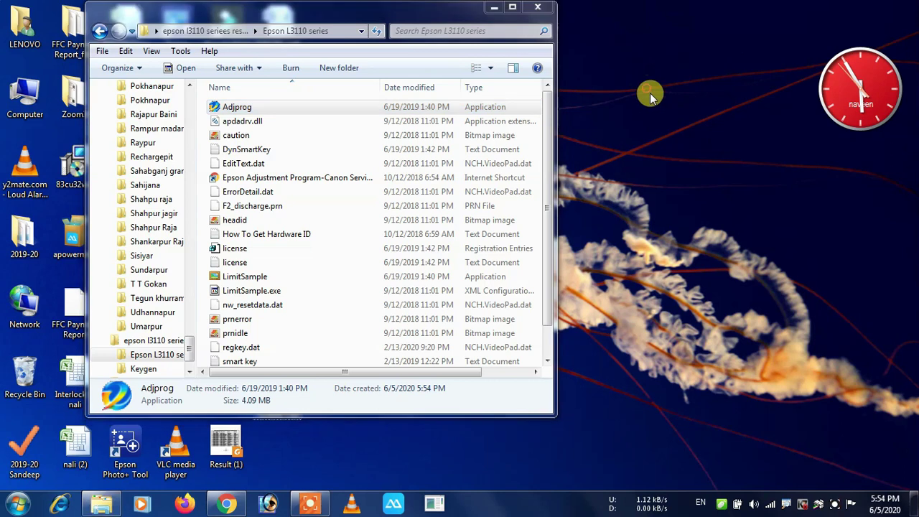
{"action": "right_click", "coordinate": [648, 92]}
{"action": "left_click", "coordinate": [675, 127]}
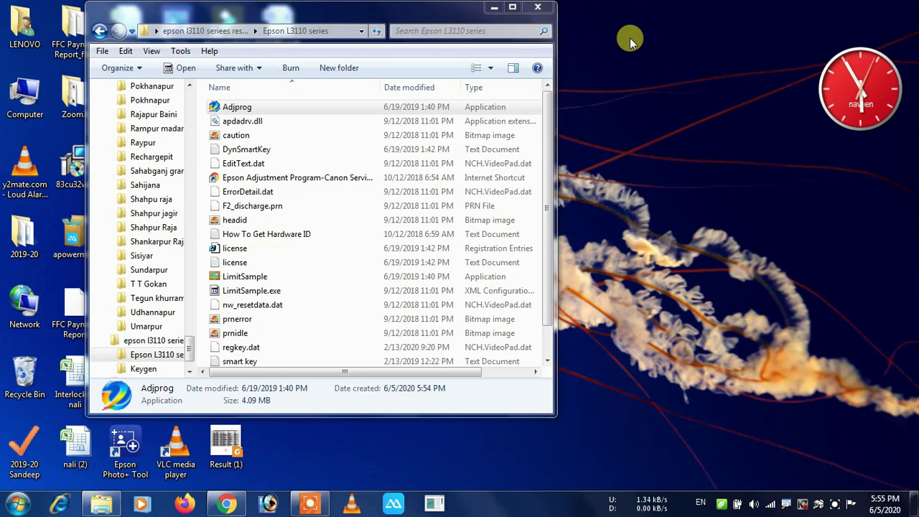
Permanently delete the regkey.dat file from the Epson L3110 series folder
{"action": "left_click", "coordinate": [242, 350]}
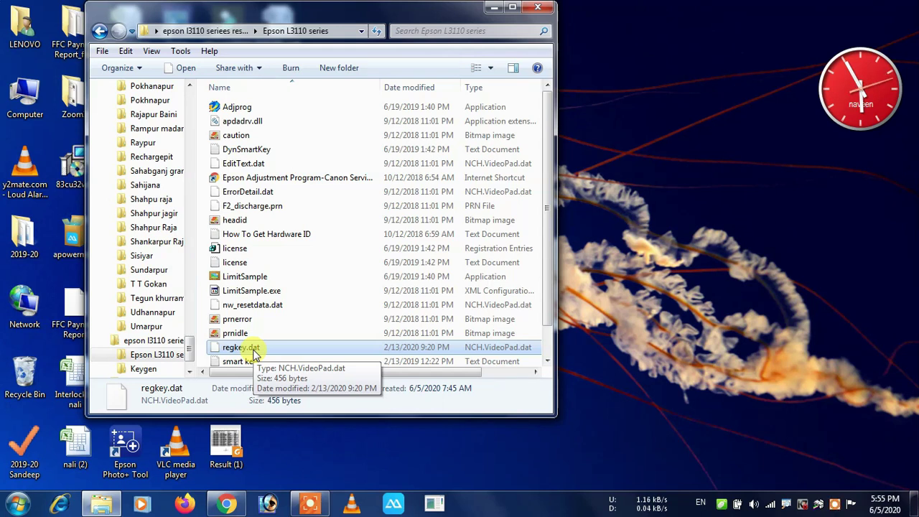
{"action": "left_click", "coordinate": [253, 349]}
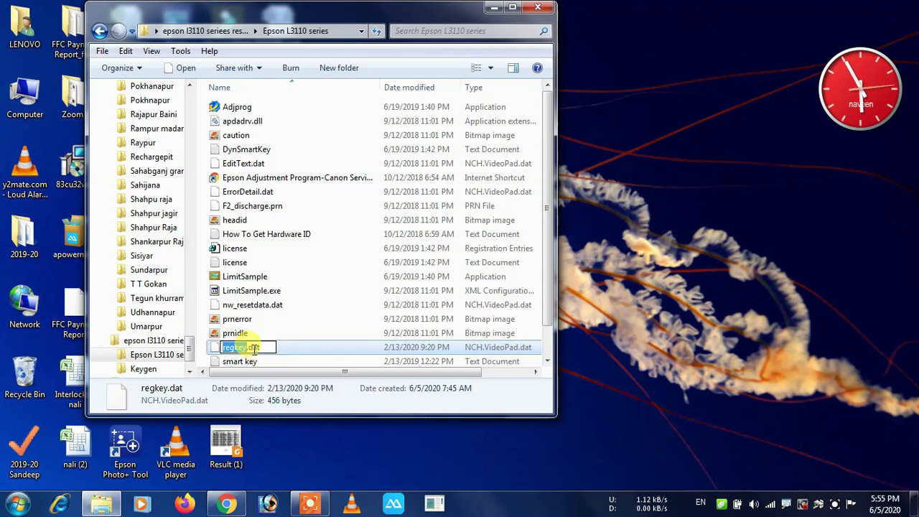
{"action": "left_click", "coordinate": [286, 348]}
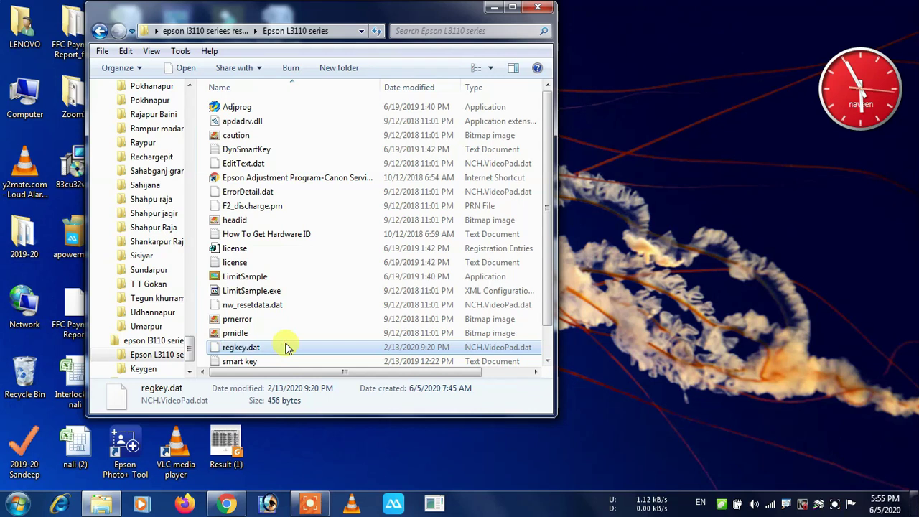
{"action": "key", "text": "shift+Delete"}
{"action": "left_click", "coordinate": [513, 306]}
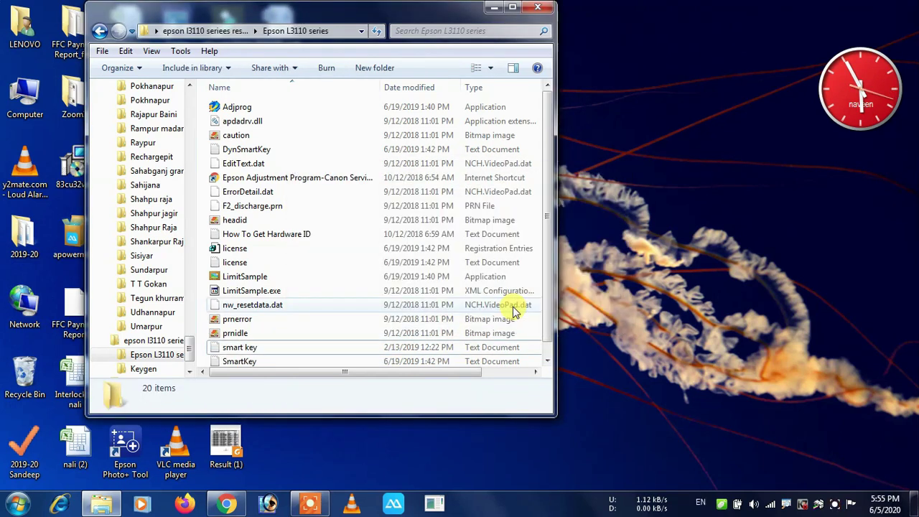
Run Adjprog to copy the computer's hardware ID to the clipboard, and dismiss the license notice
{"action": "double_click", "coordinate": [256, 106]}
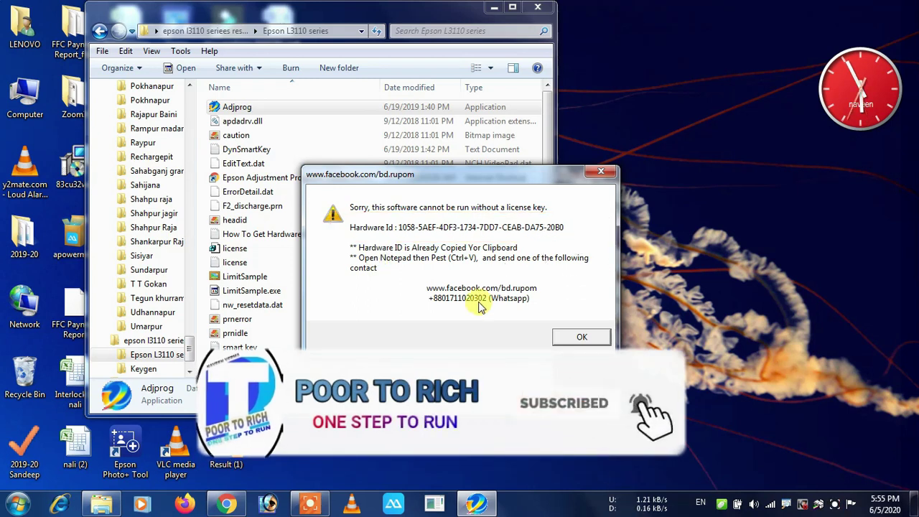
{"action": "left_click", "coordinate": [580, 337]}
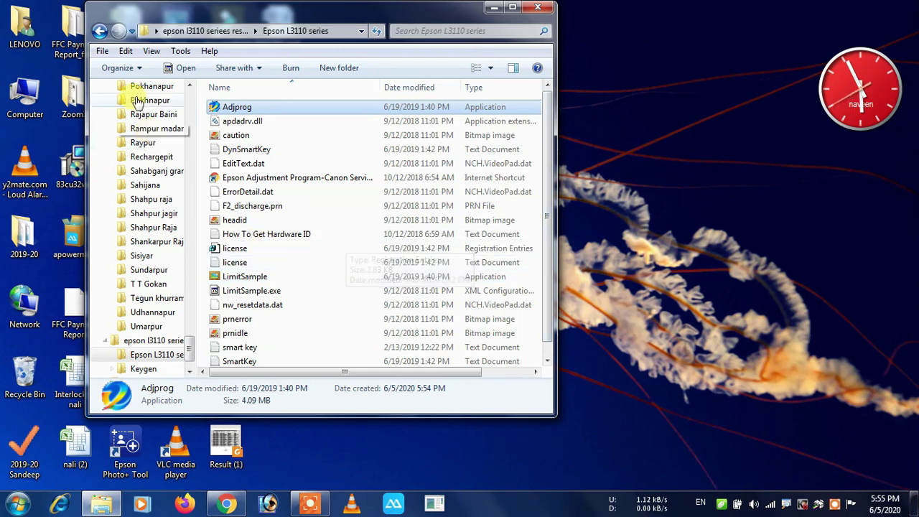
Open the Keygen folder of the resetter and permanently delete its ram-ram folder
{"action": "left_click", "coordinate": [100, 31]}
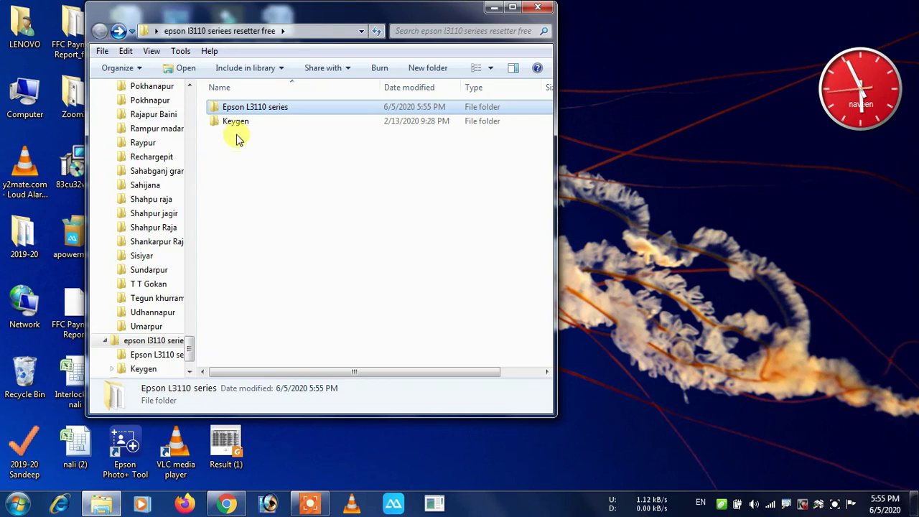
{"action": "double_click", "coordinate": [266, 123]}
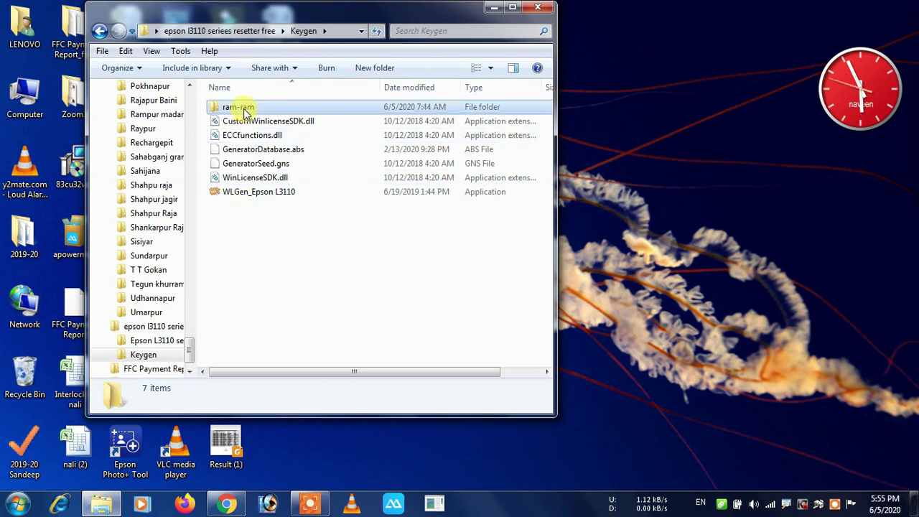
{"action": "left_click", "coordinate": [242, 109]}
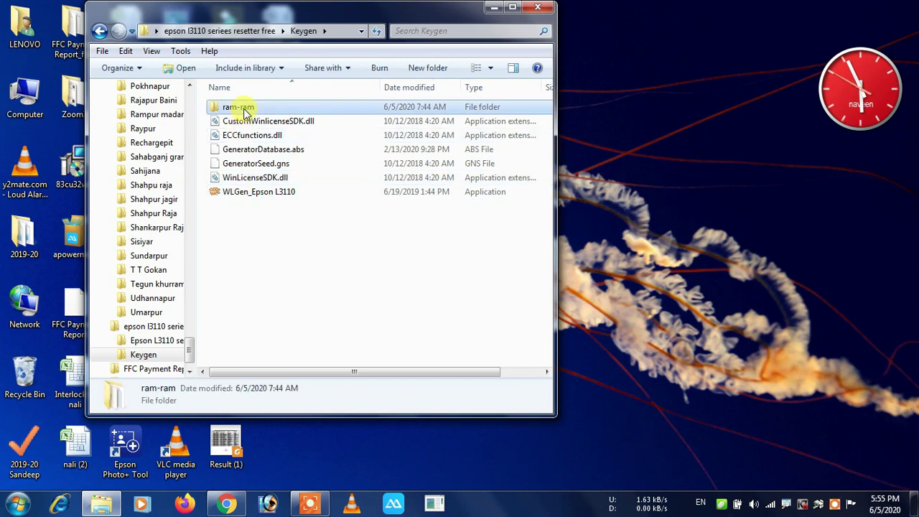
{"action": "key", "text": "shift+Delete"}
{"action": "left_click", "coordinate": [513, 306]}
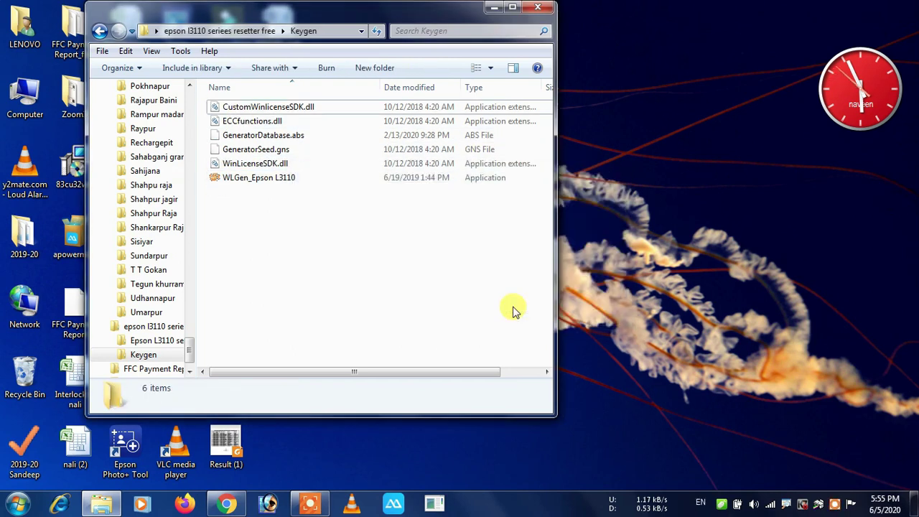
Run WLGen_Epson L3110 from the Keygen folder and open its License Manager
{"action": "left_click_drag", "start_coordinate": [280, 227], "coordinate": [322, 106]}
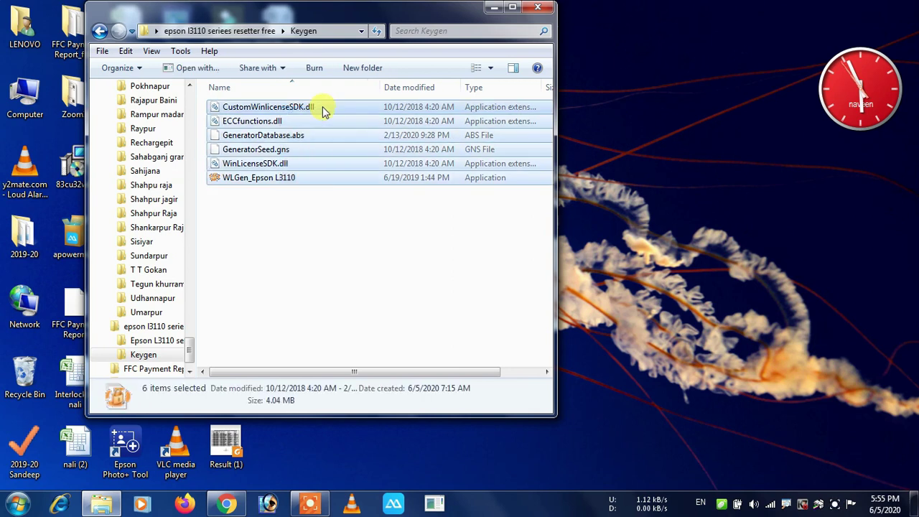
{"action": "left_click", "coordinate": [275, 222]}
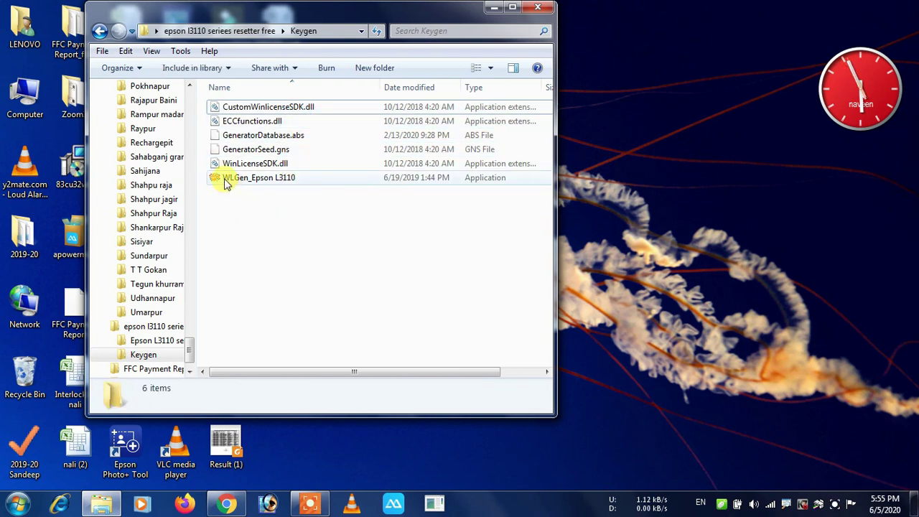
{"action": "double_click", "coordinate": [300, 180]}
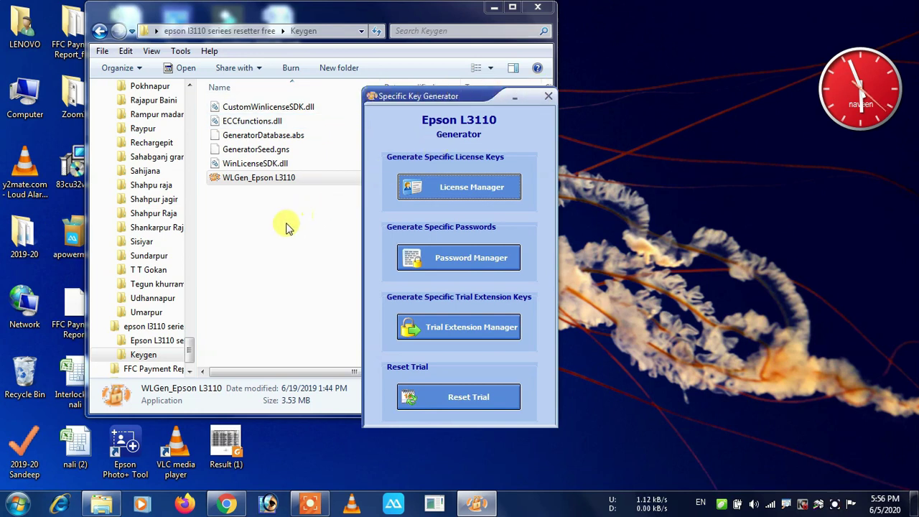
{"action": "left_click", "coordinate": [472, 188]}
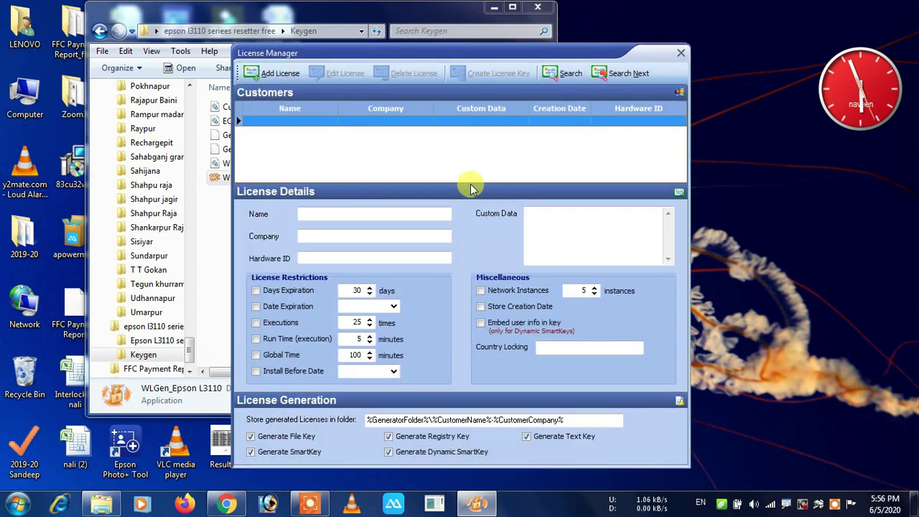
{"action": "left_click", "coordinate": [681, 52]}
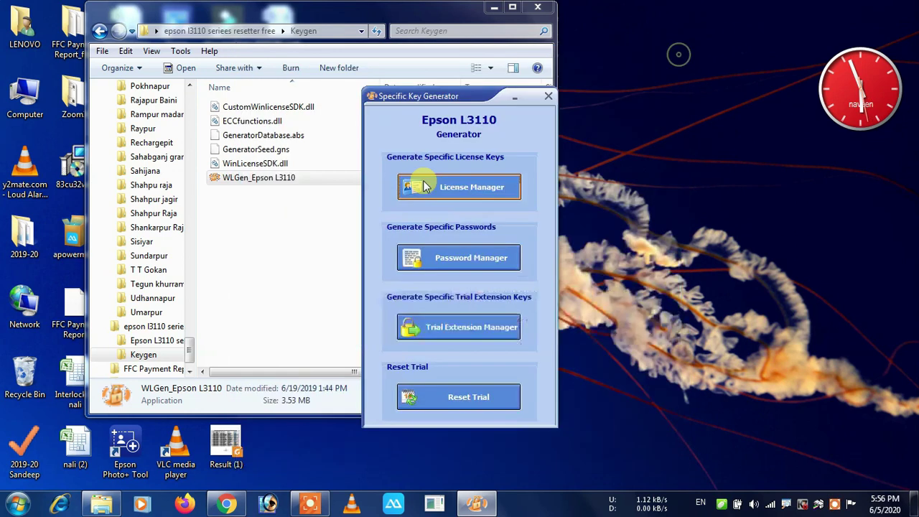
{"action": "left_click", "coordinate": [445, 190]}
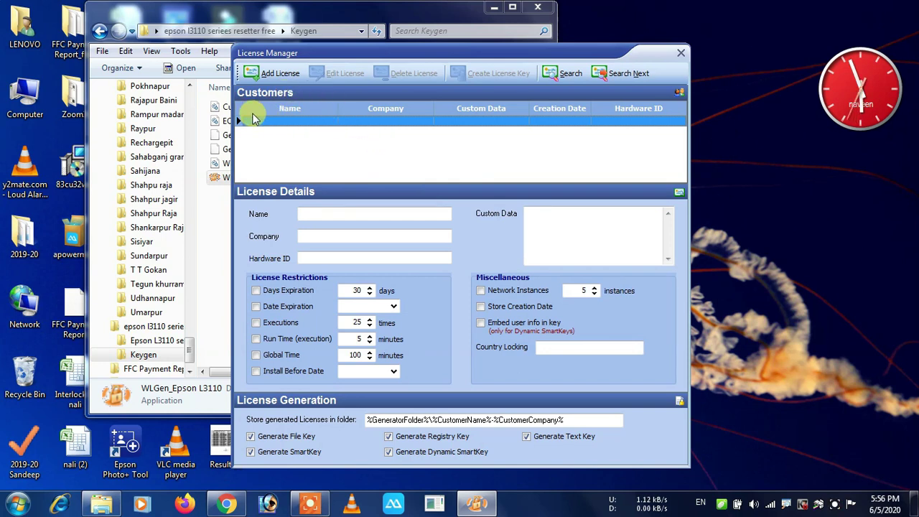
{"action": "mouse_move", "coordinate": [227, 114]}
{"action": "left_mouse_down"}
{"action": "mouse_move", "coordinate": [286, 142]}
{"action": "mouse_move", "coordinate": [598, 180]}
{"action": "mouse_move", "coordinate": [687, 176]}
{"action": "left_mouse_up"}
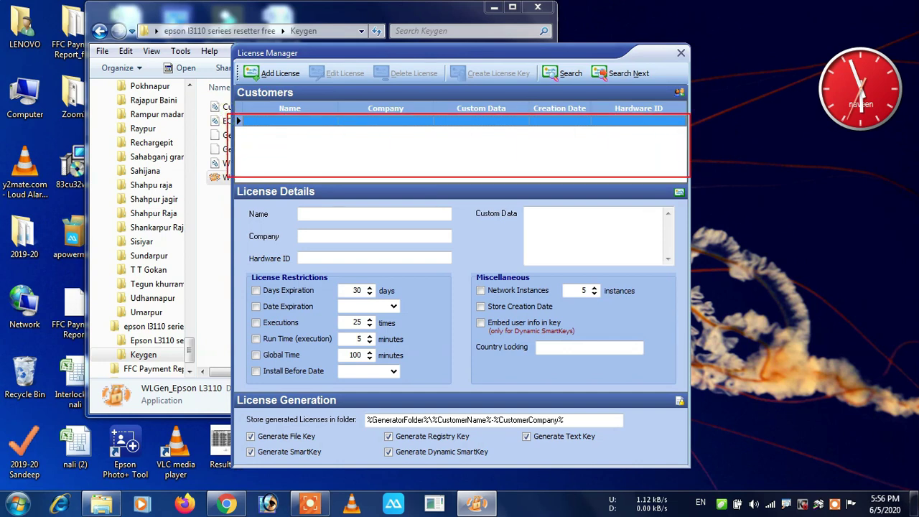
Start a new license with abc as the customer and abc as the company
{"action": "left_click", "coordinate": [277, 73]}
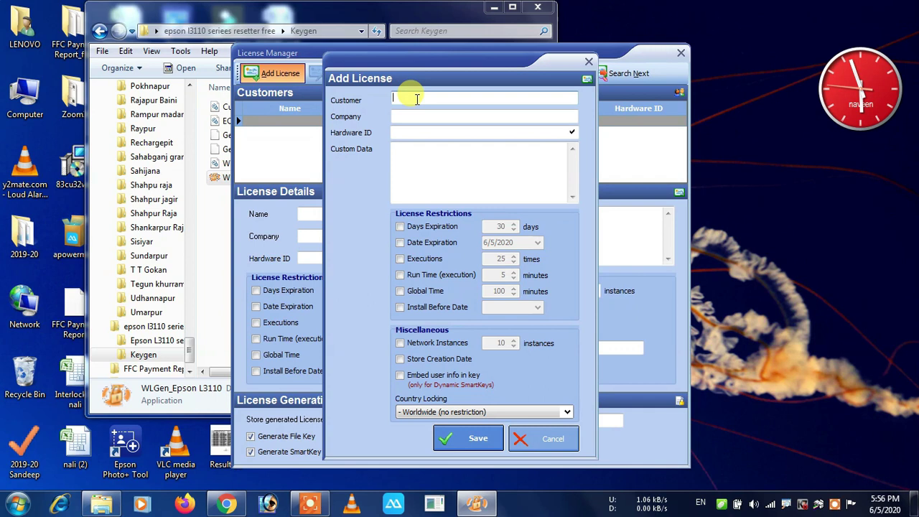
{"action": "type", "text": "abc"}
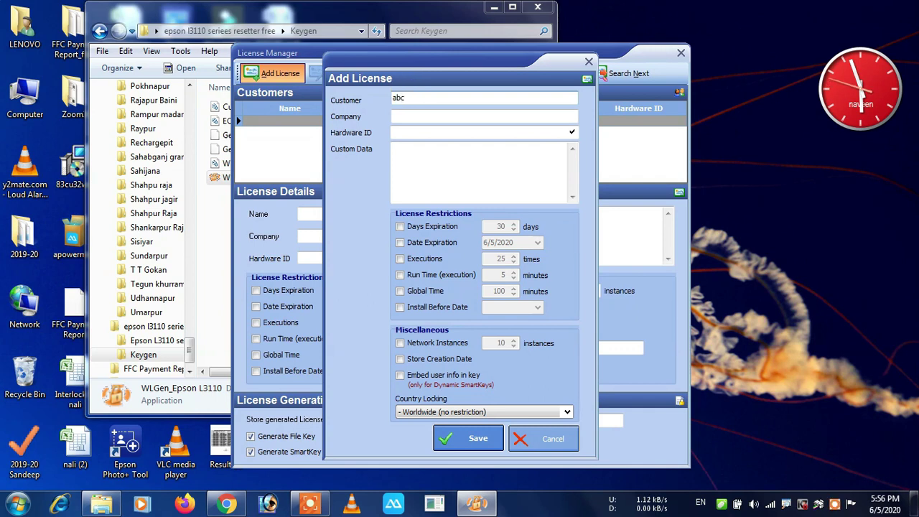
{"action": "left_click", "coordinate": [408, 118]}
{"action": "type", "text": "abc"}
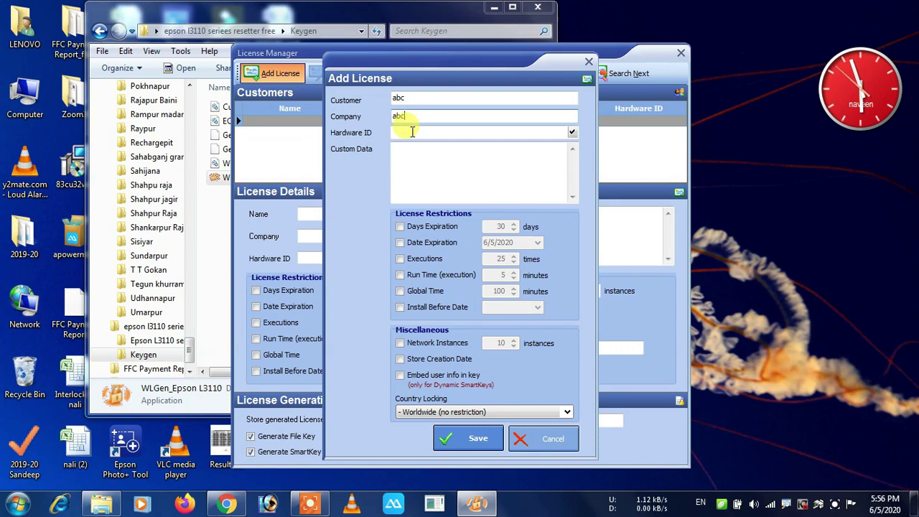
Paste the copied hardware ID into the new license, check its validity, and save the license
{"action": "left_click", "coordinate": [410, 133]}
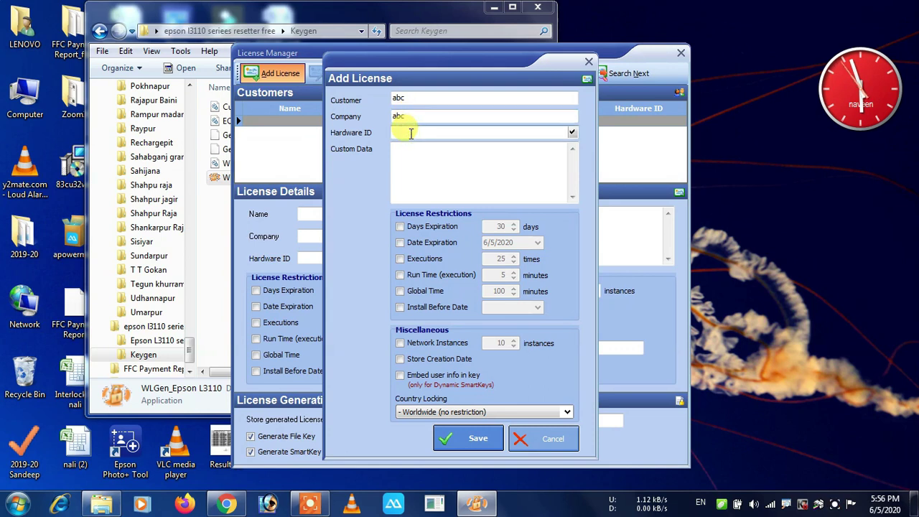
{"action": "right_click", "coordinate": [412, 133]}
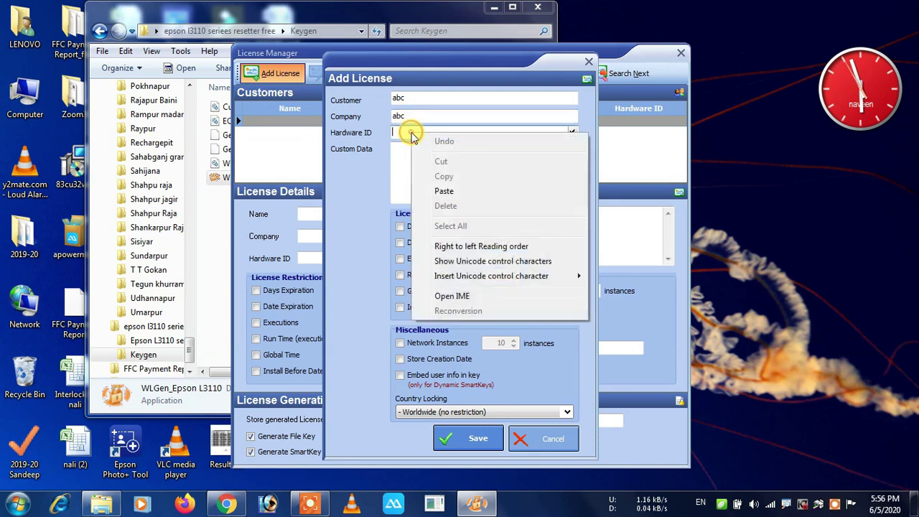
{"action": "left_click", "coordinate": [438, 192]}
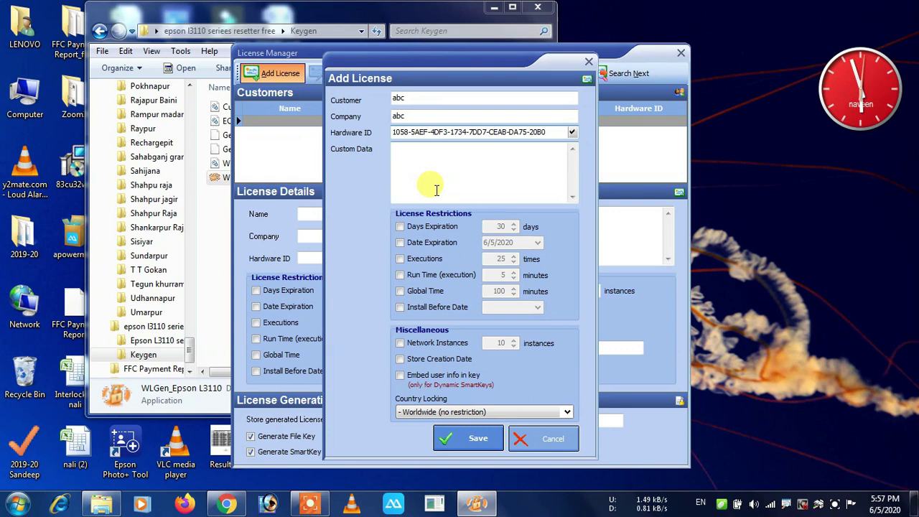
{"action": "left_click", "coordinate": [573, 134]}
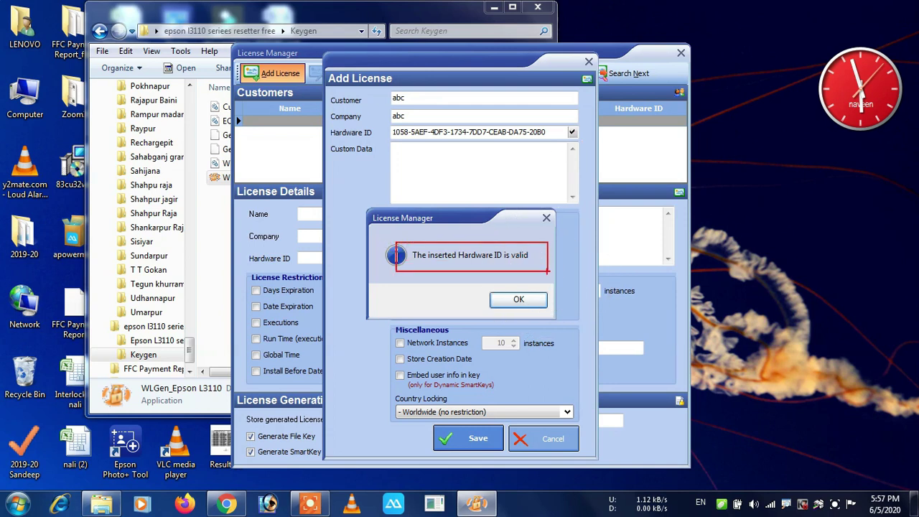
{"action": "left_click", "coordinate": [516, 302]}
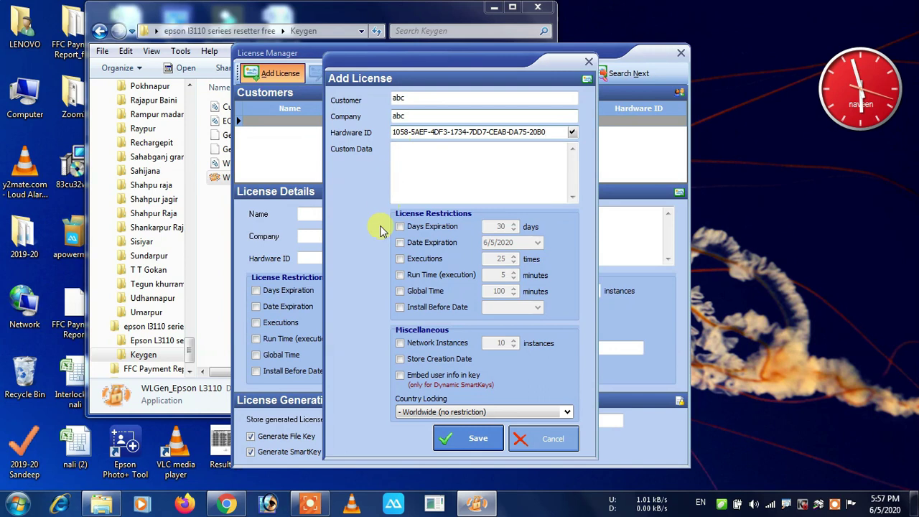
{"action": "left_click", "coordinate": [460, 445]}
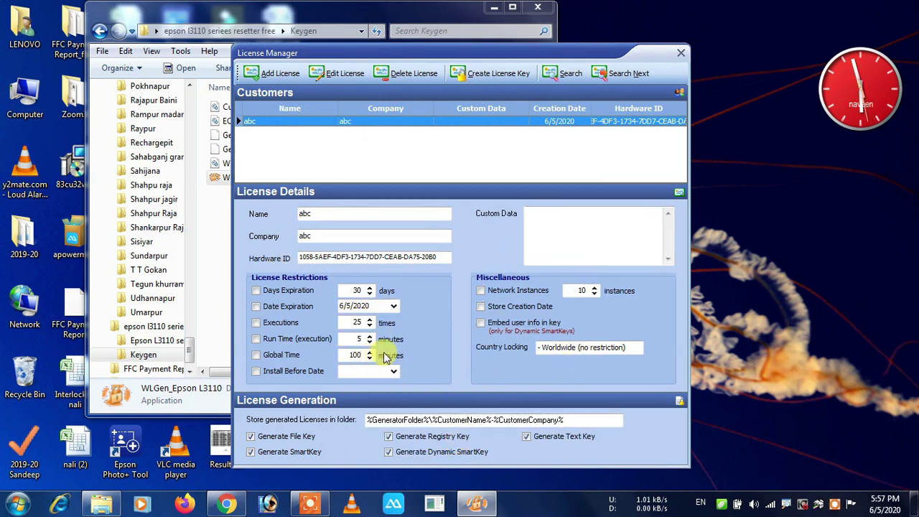
Create the license key files for the abc customer, and close the License Manager and the key generator
{"action": "left_click", "coordinate": [501, 75]}
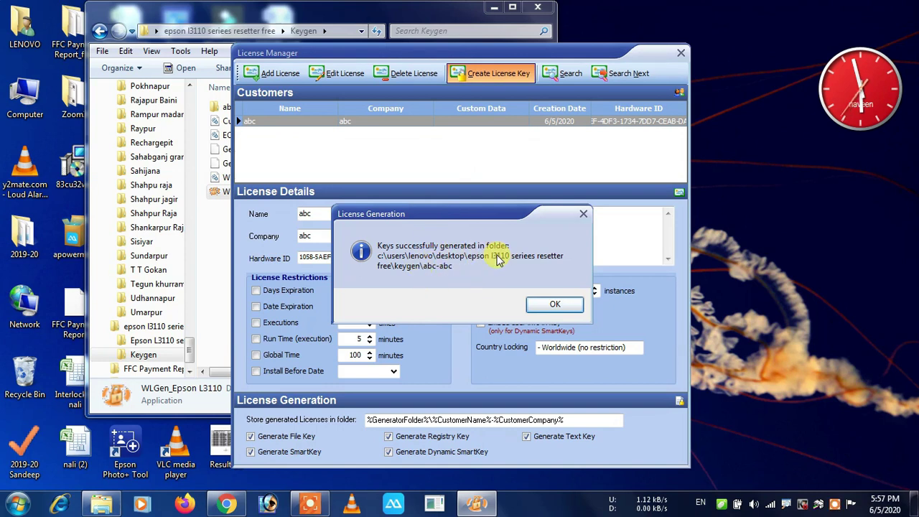
{"action": "left_click", "coordinate": [552, 304]}
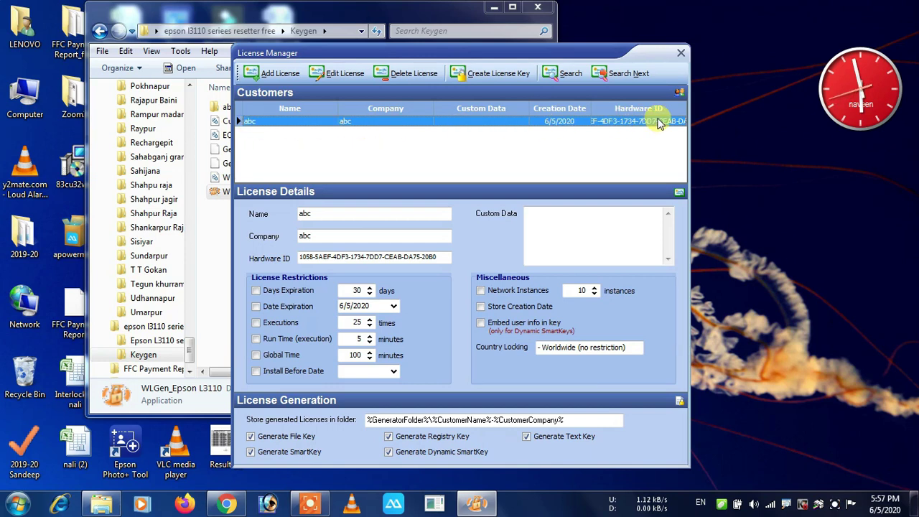
{"action": "left_click", "coordinate": [678, 56]}
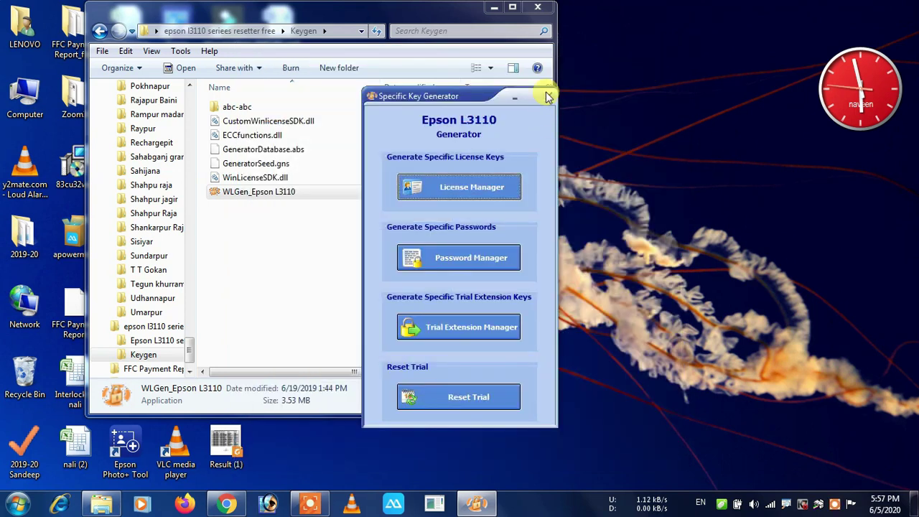
{"action": "left_click", "coordinate": [548, 96]}
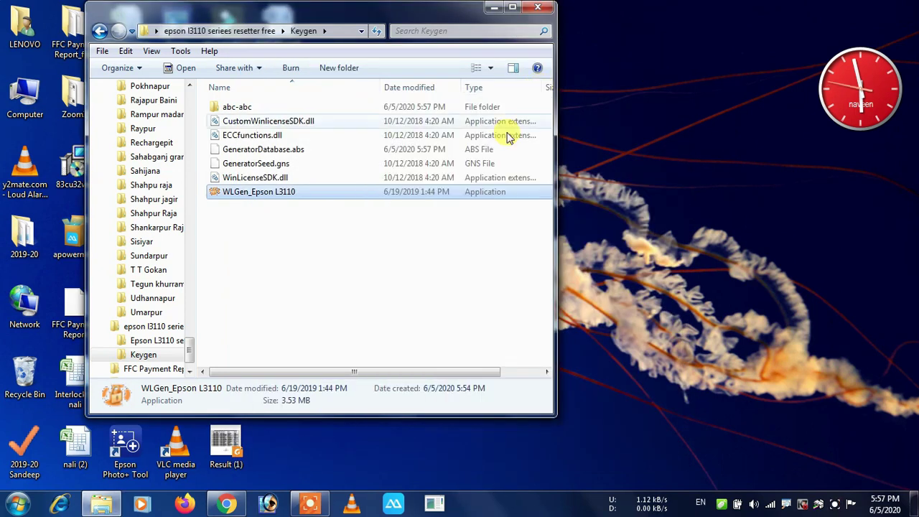
Close the Keygen folder window and refresh the desktop
{"action": "left_click", "coordinate": [539, 10]}
{"action": "right_click", "coordinate": [538, 12]}
{"action": "left_click", "coordinate": [565, 52]}
{"action": "right_click", "coordinate": [563, 48]}
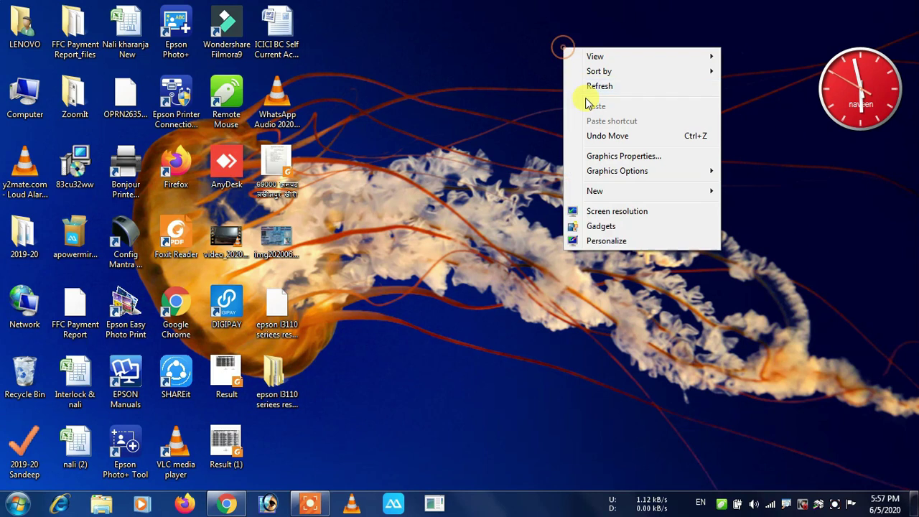
{"action": "left_click", "coordinate": [585, 90]}
{"action": "right_click", "coordinate": [496, 90]}
{"action": "left_click", "coordinate": [532, 129]}
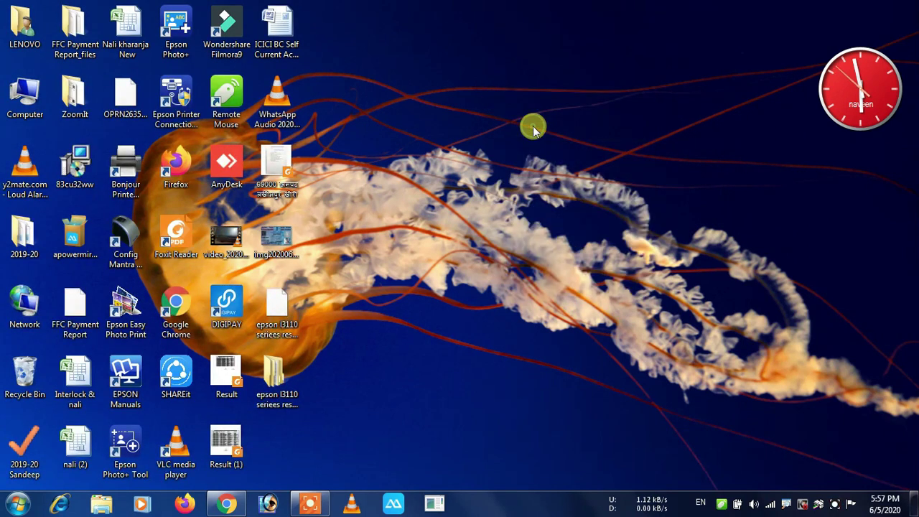
Reopen the epson l3110 seriees resetter free folder from the desktop and copy the abc-abc folder inside Keygen
{"action": "double_click", "coordinate": [270, 372]}
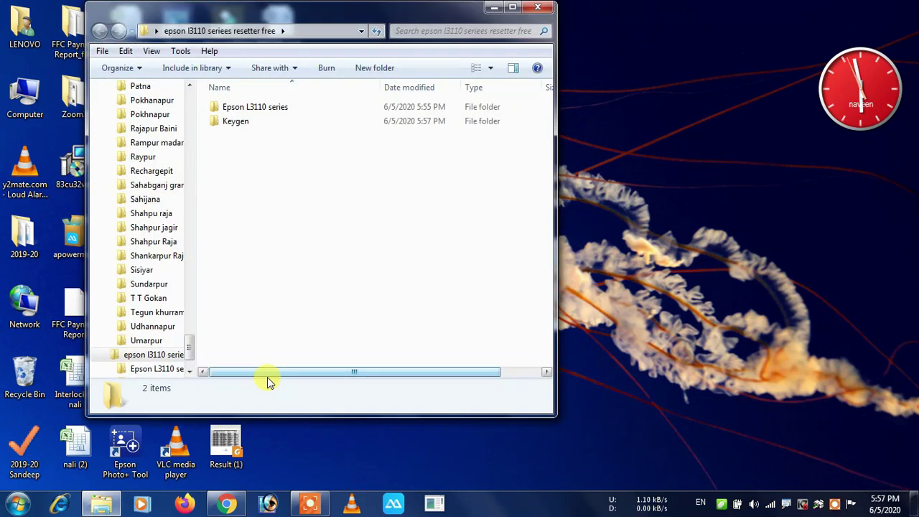
{"action": "double_click", "coordinate": [291, 112]}
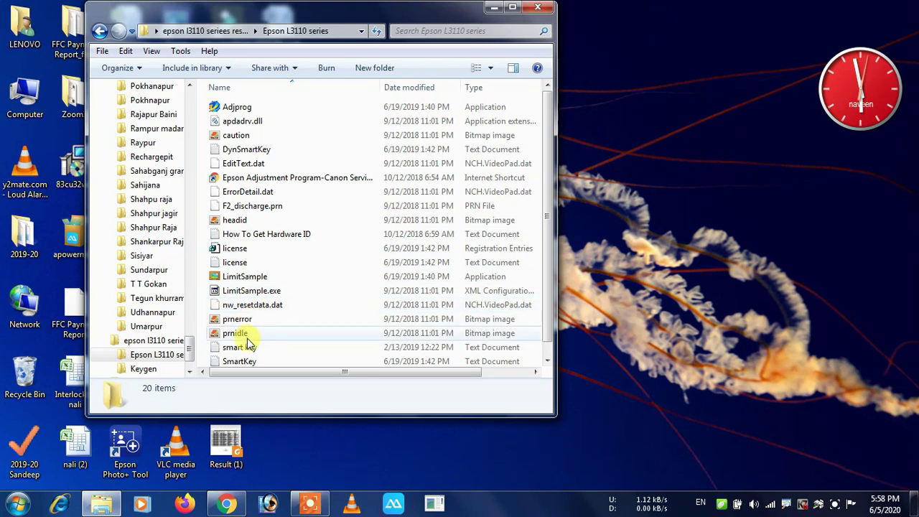
{"action": "scroll", "coordinate": [247, 343], "scroll_direction": "down", "scroll_amount": 1}
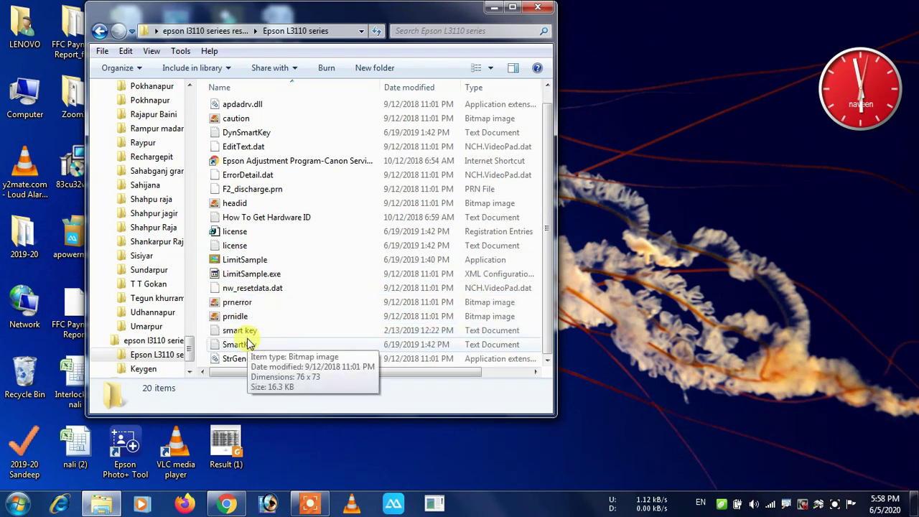
{"action": "left_click", "coordinate": [99, 31]}
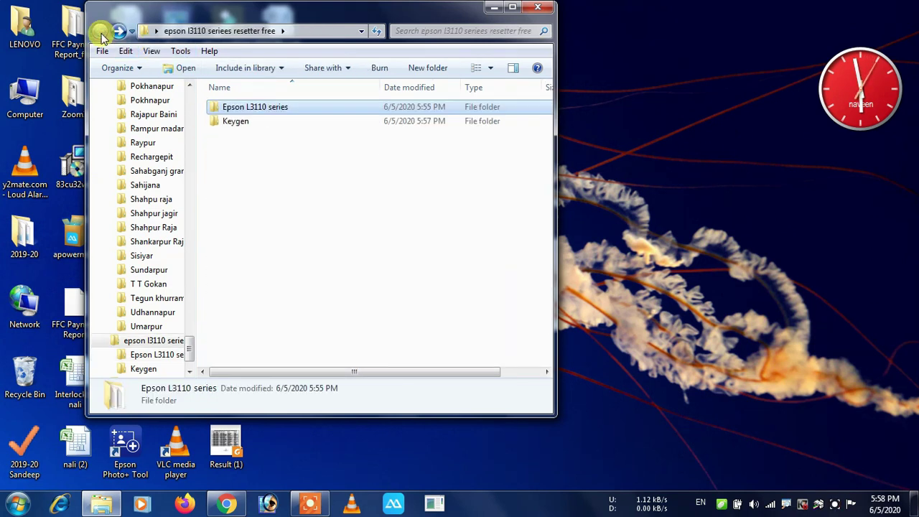
{"action": "double_click", "coordinate": [237, 121]}
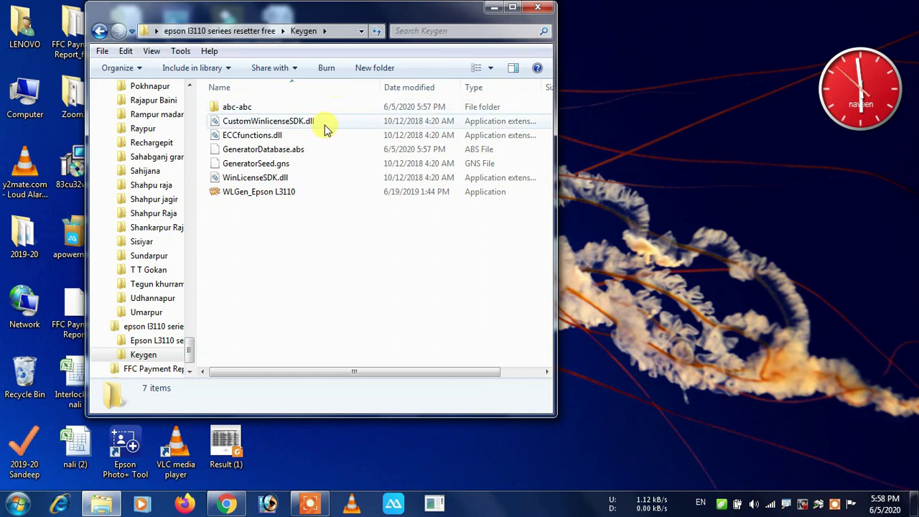
{"action": "right_click", "coordinate": [239, 106]}
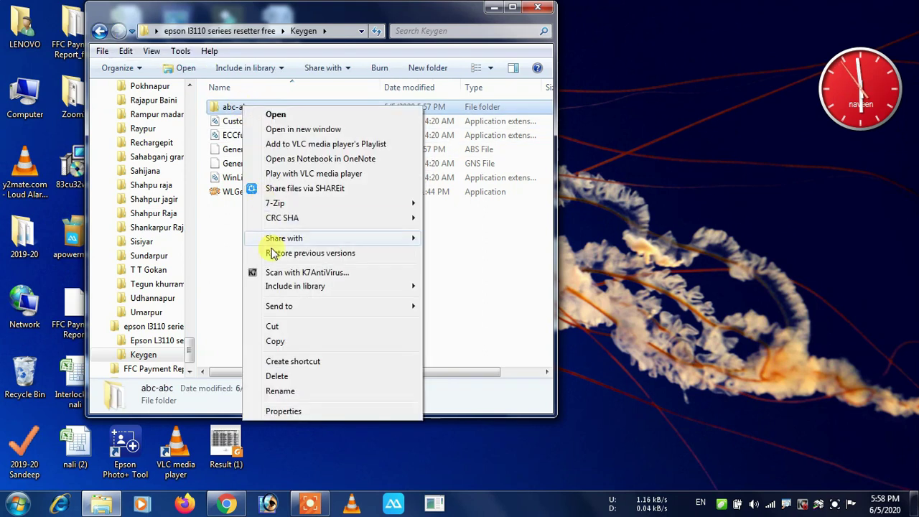
{"action": "left_click", "coordinate": [275, 341]}
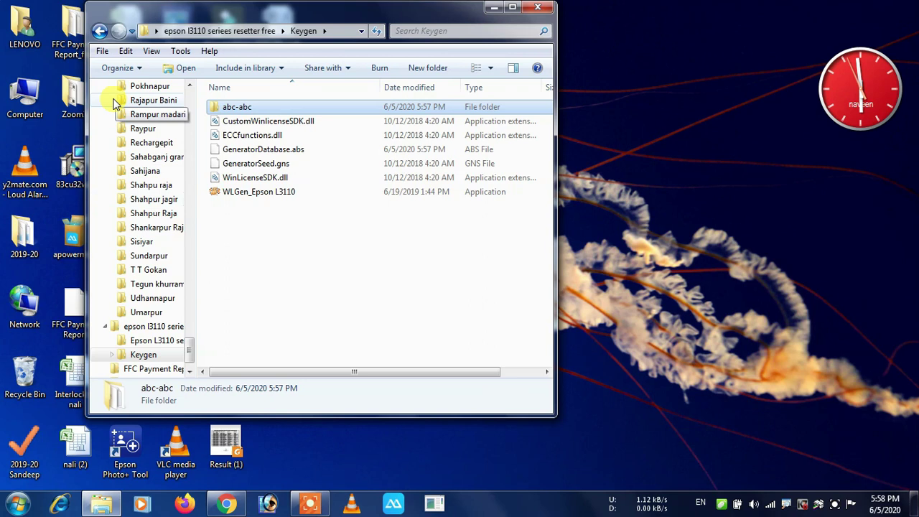
Paste the copied abc-abc folder into the Epson L3110 series folder, with its window maximized
{"action": "left_click", "coordinate": [101, 31]}
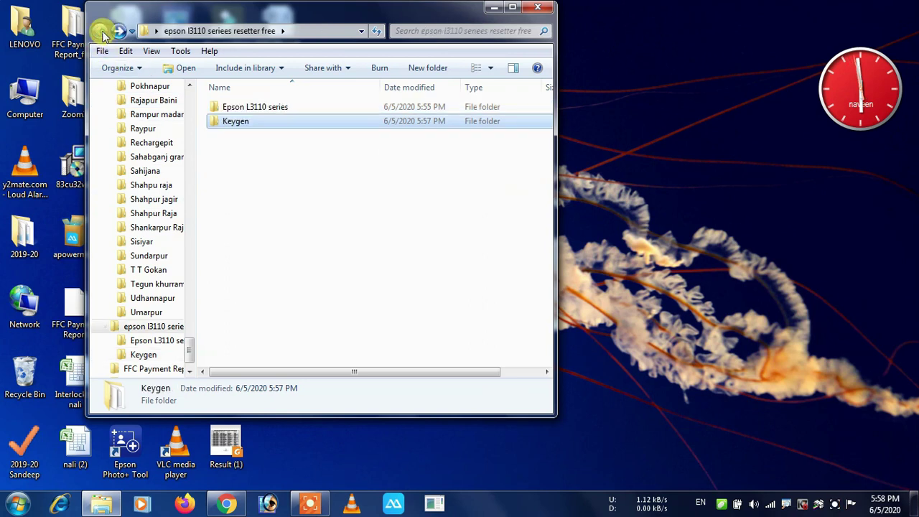
{"action": "double_click", "coordinate": [300, 112]}
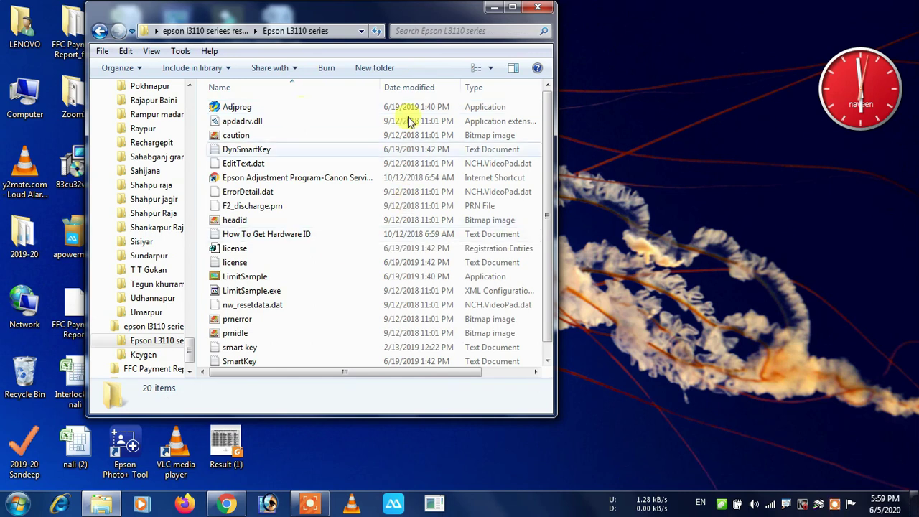
{"action": "double_click", "coordinate": [406, 15]}
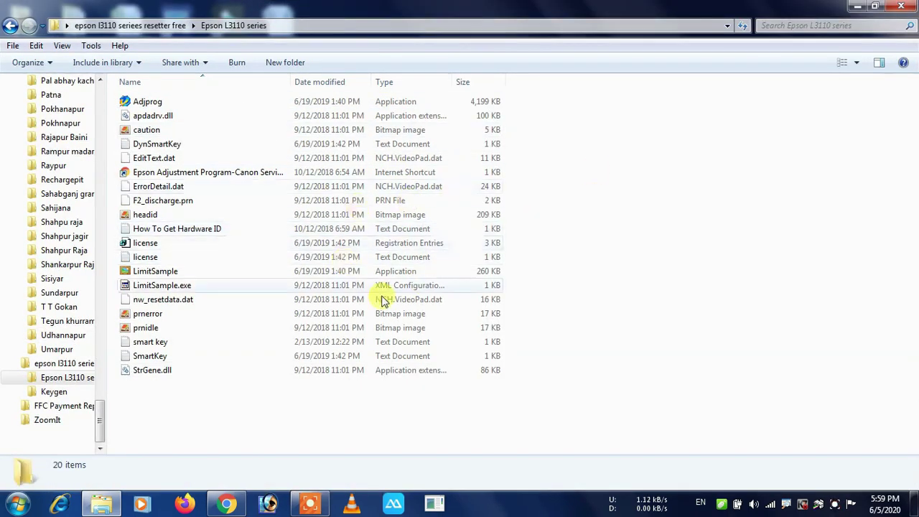
{"action": "right_click", "coordinate": [669, 153]}
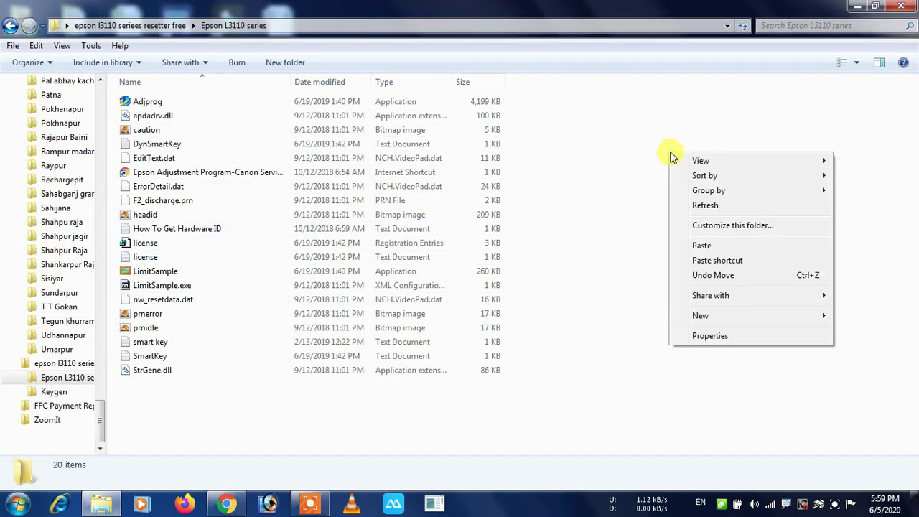
{"action": "left_click", "coordinate": [701, 246]}
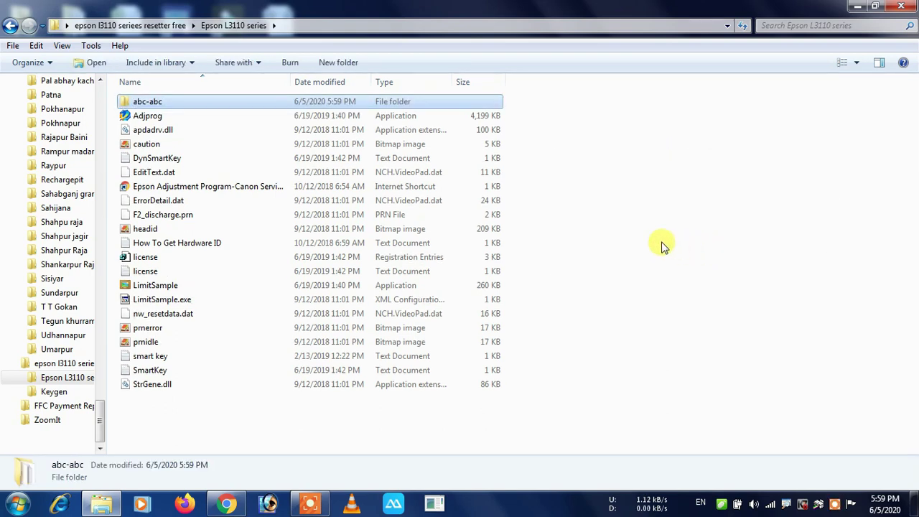
Close the Epson L3110 series folder window and refresh the desktop several times
{"action": "left_click", "coordinate": [901, 6]}
{"action": "right_click", "coordinate": [574, 96]}
{"action": "left_click", "coordinate": [649, 136]}
{"action": "right_click", "coordinate": [610, 72]}
{"action": "left_click", "coordinate": [641, 110]}
{"action": "right_click", "coordinate": [609, 72]}
{"action": "left_click", "coordinate": [641, 110]}
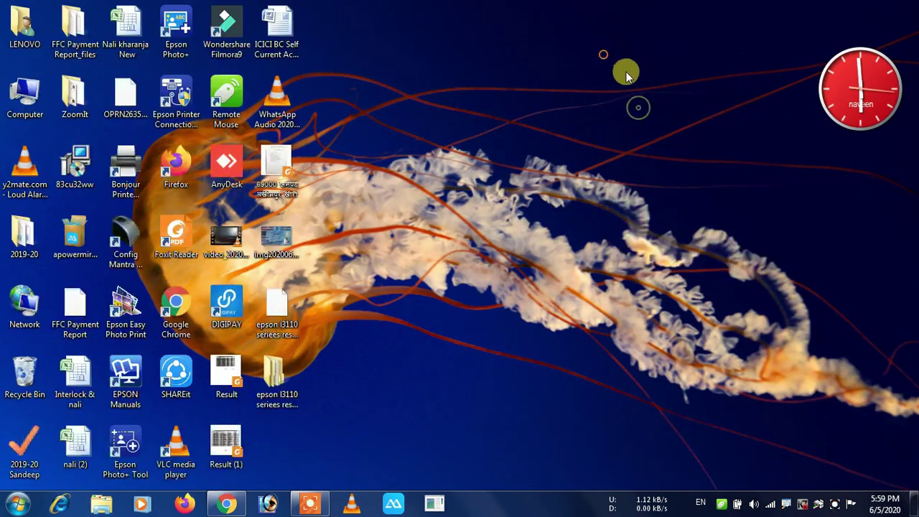
{"action": "right_click", "coordinate": [619, 56]}
{"action": "left_click", "coordinate": [642, 92]}
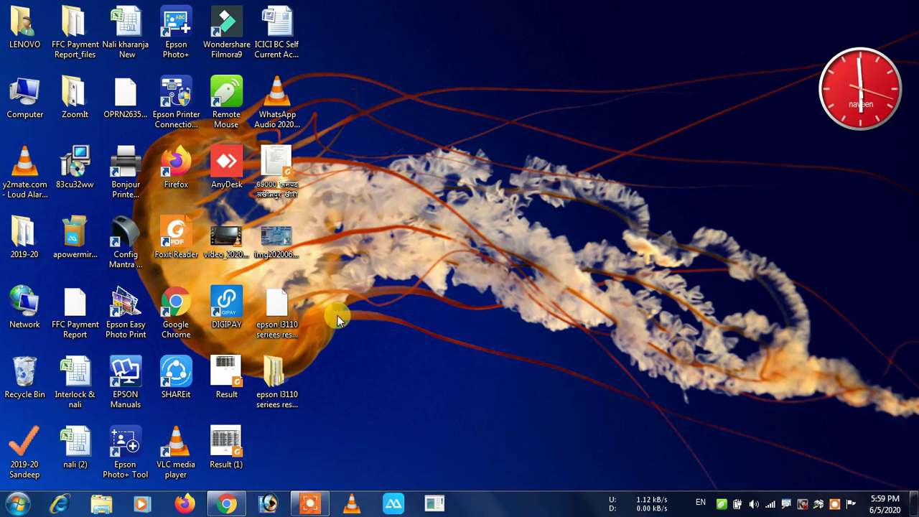
Reopen Epson L3110 series inside the epson l3110 seriees resetter free folder, try to run Adjprog, and dismiss its message
{"action": "double_click", "coordinate": [276, 388]}
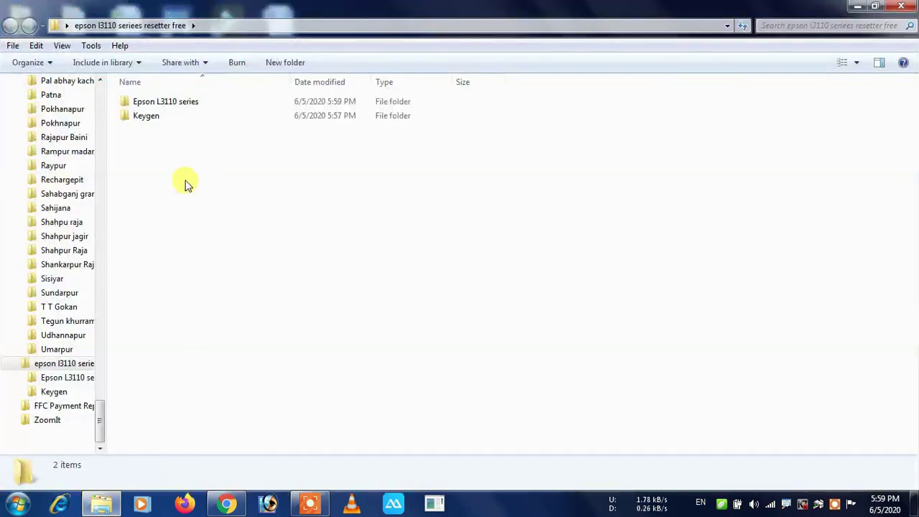
{"action": "double_click", "coordinate": [162, 106]}
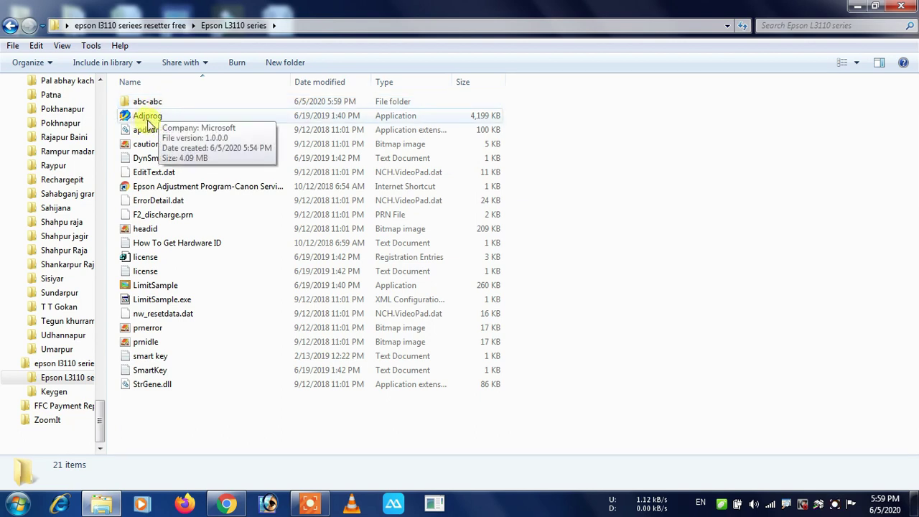
{"action": "left_click", "coordinate": [161, 123]}
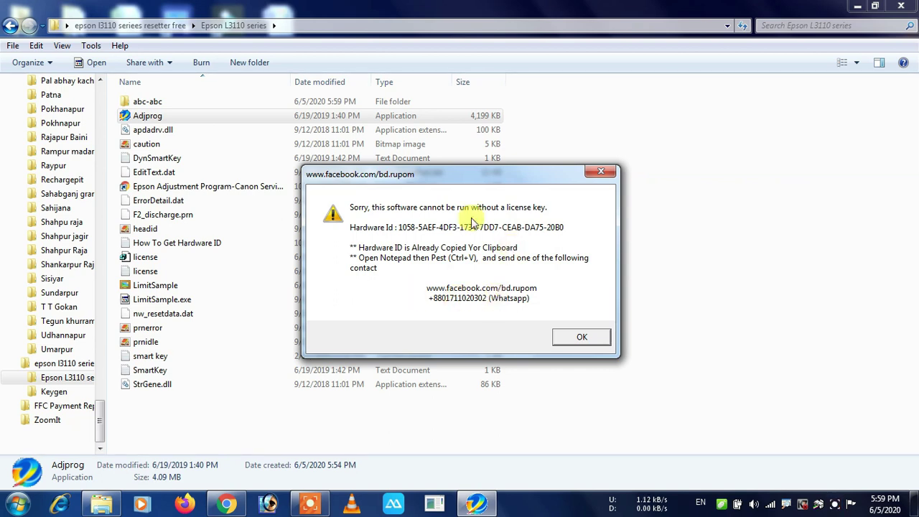
{"action": "left_click", "coordinate": [581, 335]}
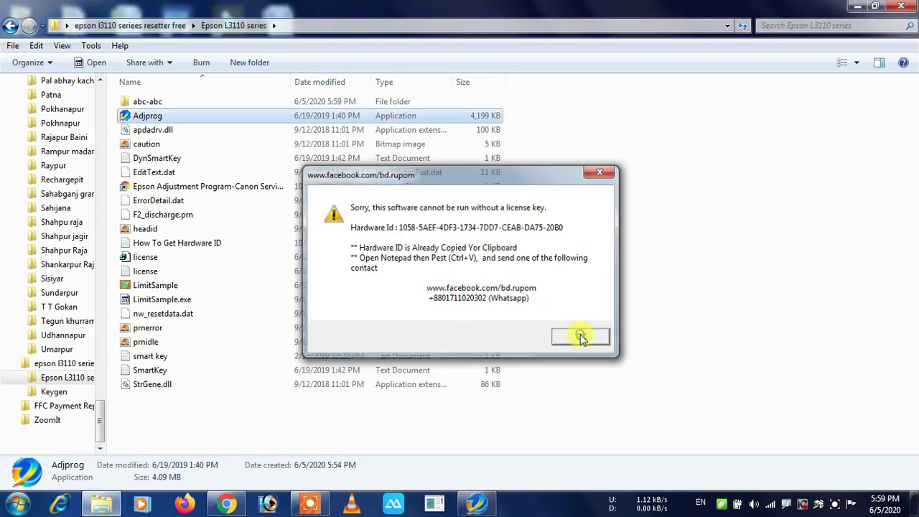
Permanently delete the abc-abc folder from the Epson L3110 series folder
{"action": "left_click", "coordinate": [162, 102]}
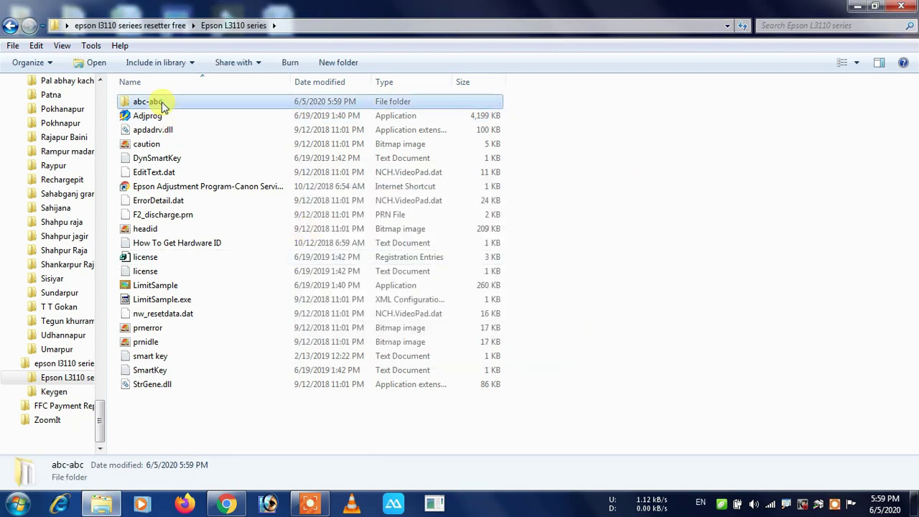
{"action": "key", "text": "shift+Delete"}
{"action": "left_click", "coordinate": [512, 305]}
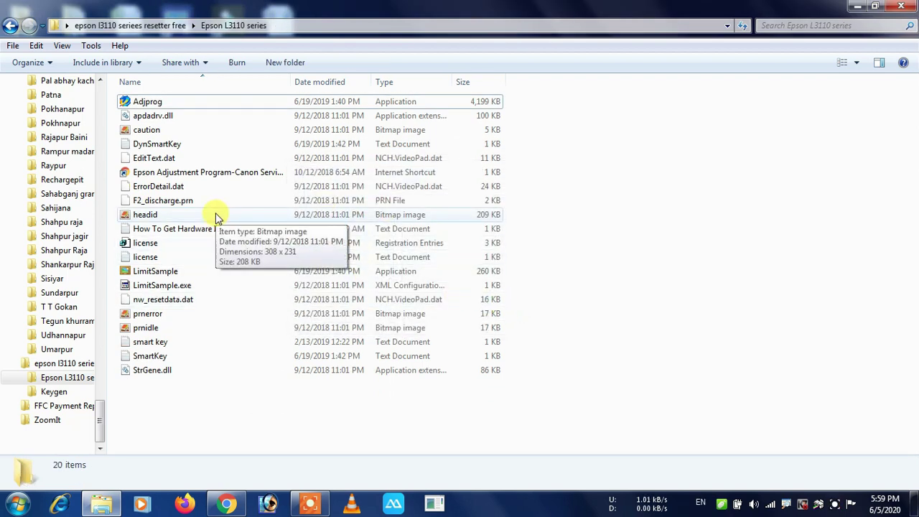
Go to the abc-abc folder inside Keygen and copy only the regkey.dat file
{"action": "left_click", "coordinate": [10, 26]}
{"action": "double_click", "coordinate": [179, 117]}
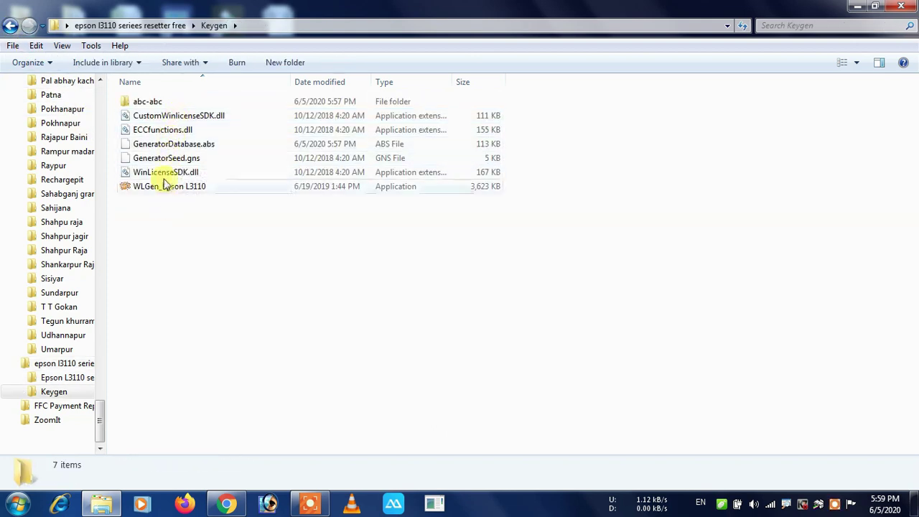
{"action": "double_click", "coordinate": [164, 104]}
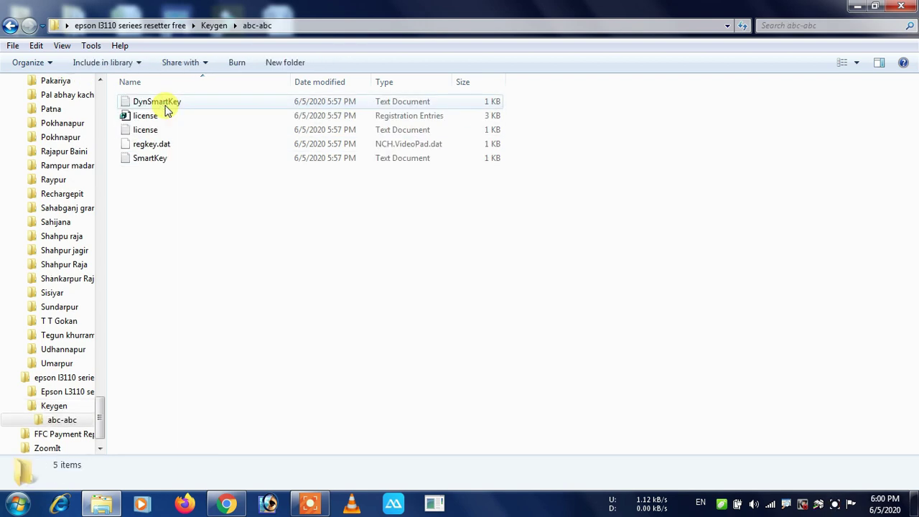
{"action": "left_click", "coordinate": [10, 24]}
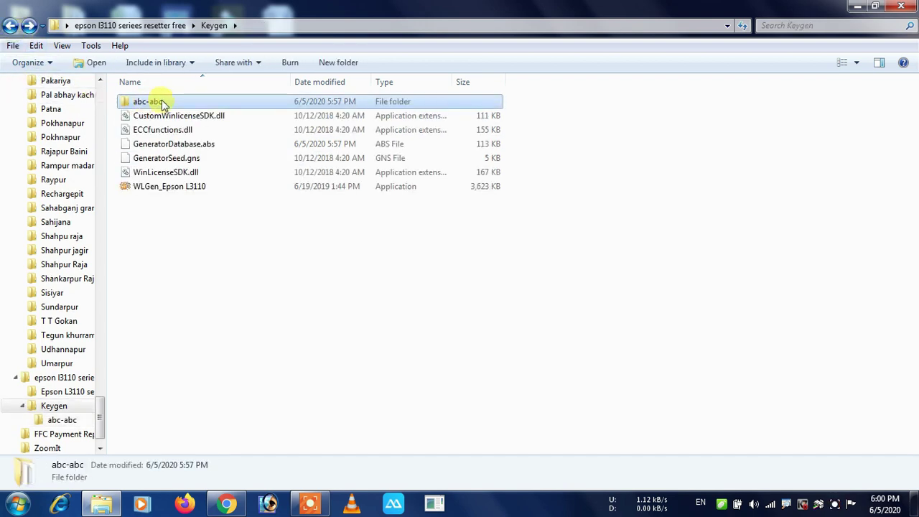
{"action": "double_click", "coordinate": [174, 101]}
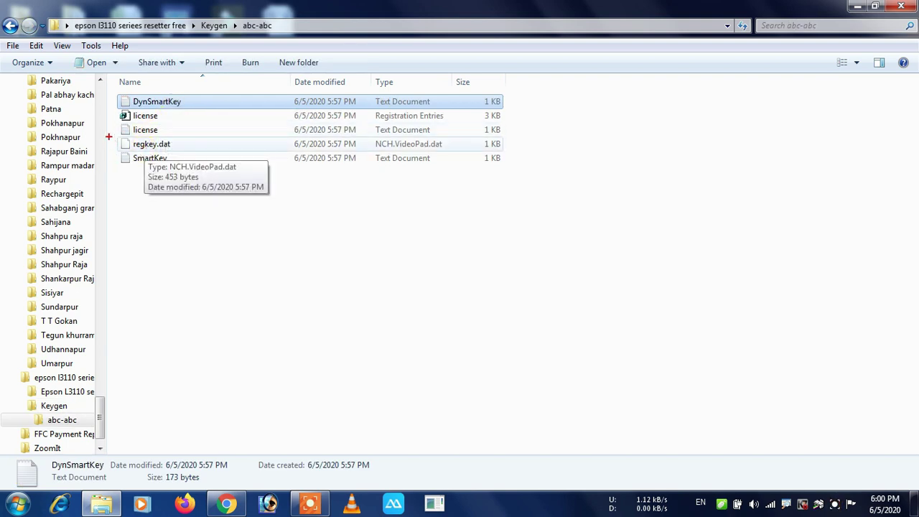
{"action": "left_click_drag", "start_coordinate": [145, 143], "coordinate": [185, 151]}
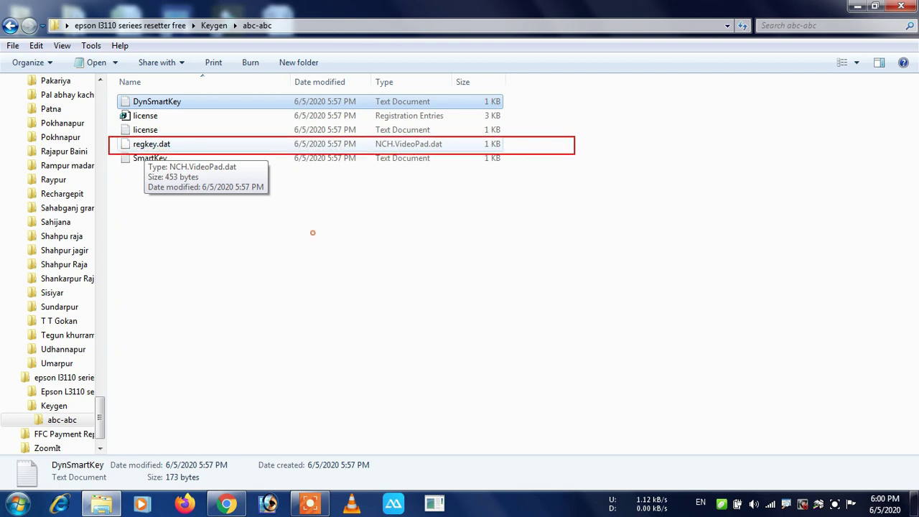
{"action": "key", "text": "Escape"}
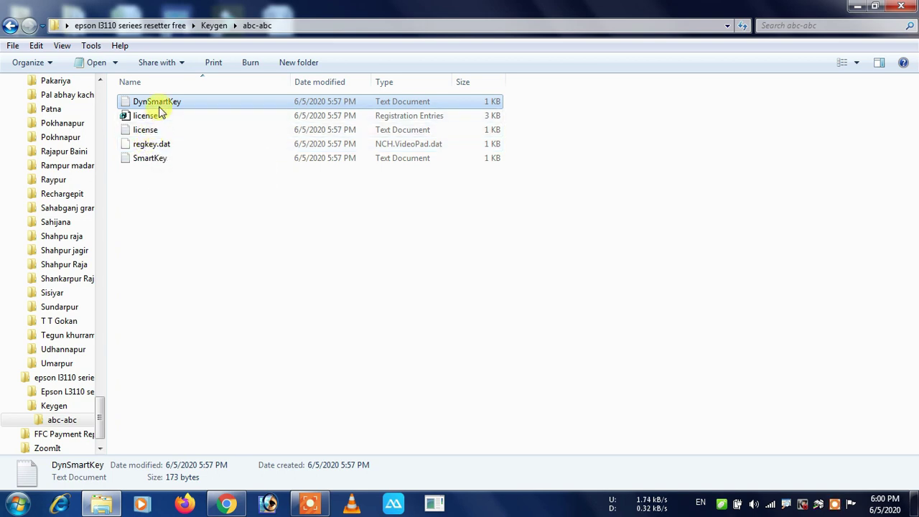
{"action": "mouse_move", "coordinate": [163, 145]}
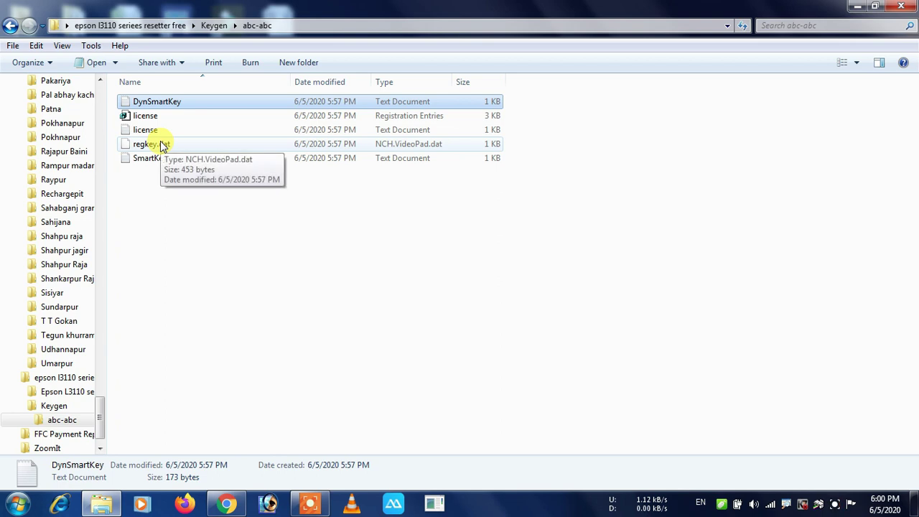
{"action": "left_click", "coordinate": [156, 149]}
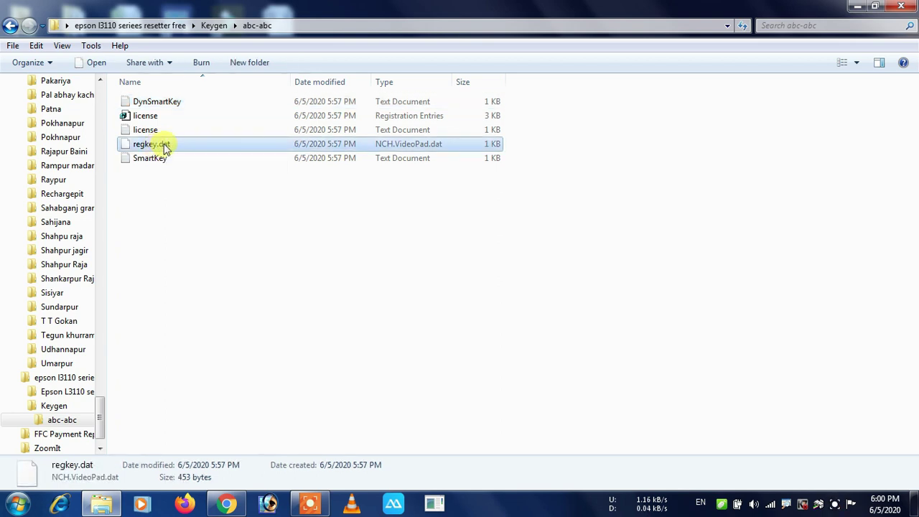
{"action": "right_click", "coordinate": [164, 145]}
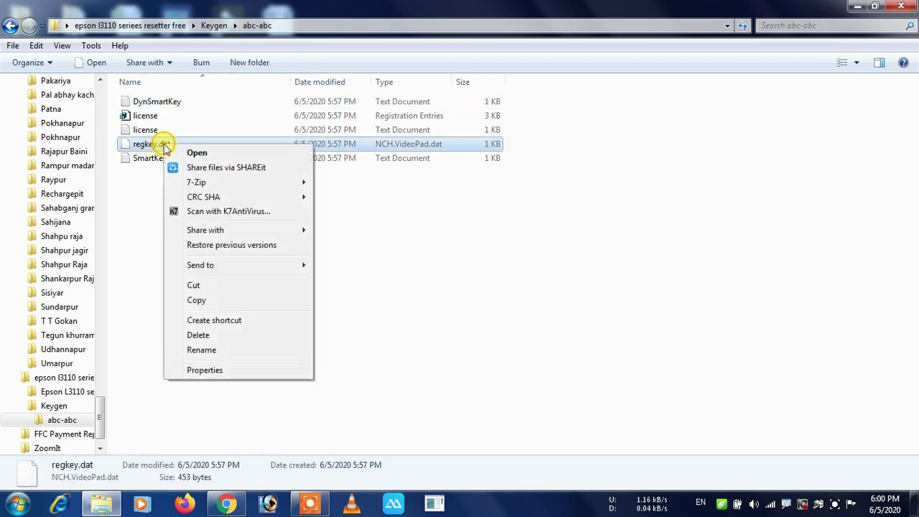
{"action": "left_click", "coordinate": [205, 301]}
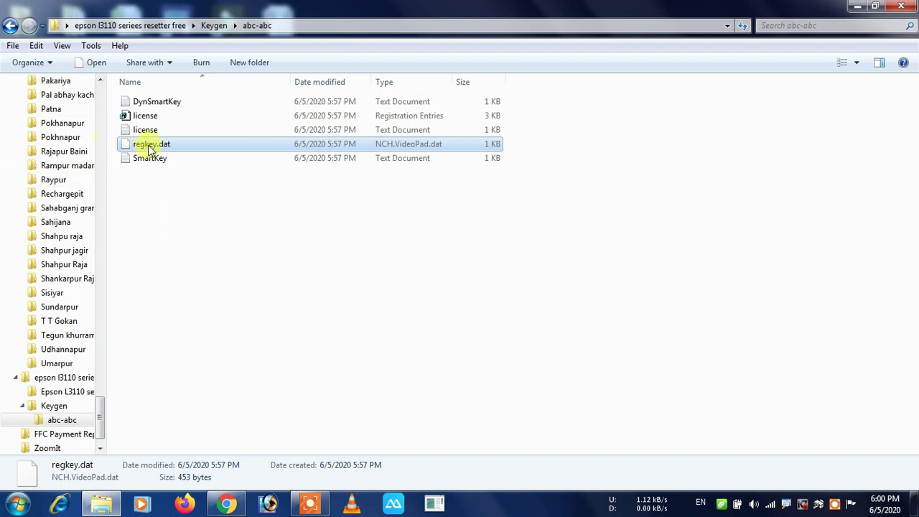
Paste regkey.dat into the Epson L3110 series folder alongside Adjprog and refresh the folder view
{"action": "left_click", "coordinate": [11, 26]}
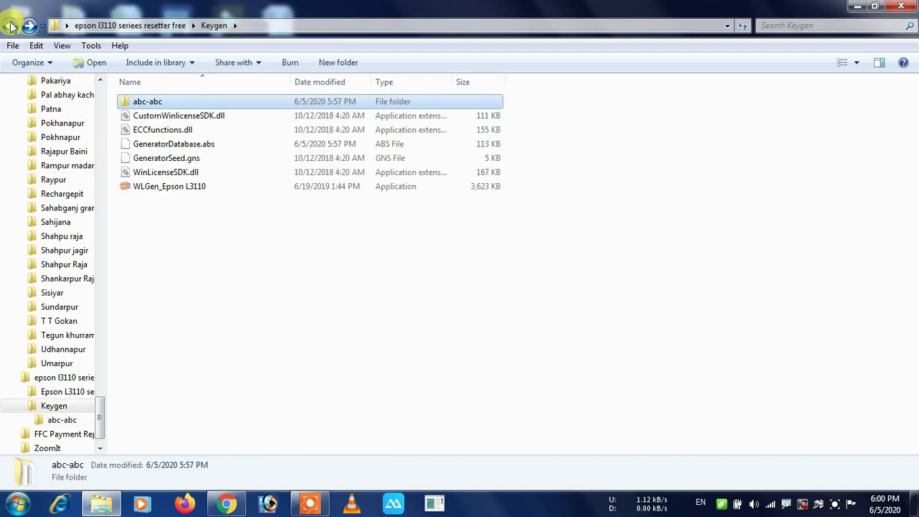
{"action": "left_click", "coordinate": [10, 27]}
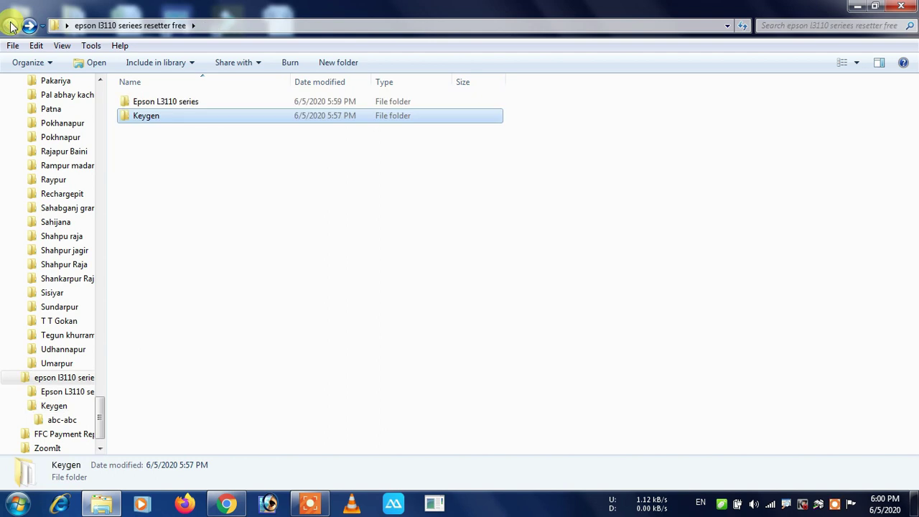
{"action": "double_click", "coordinate": [193, 106]}
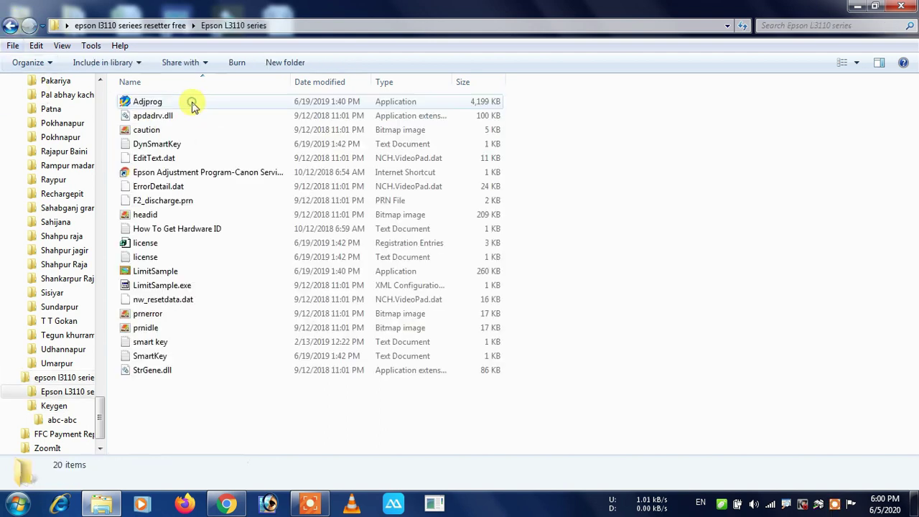
{"action": "right_click", "coordinate": [640, 159]}
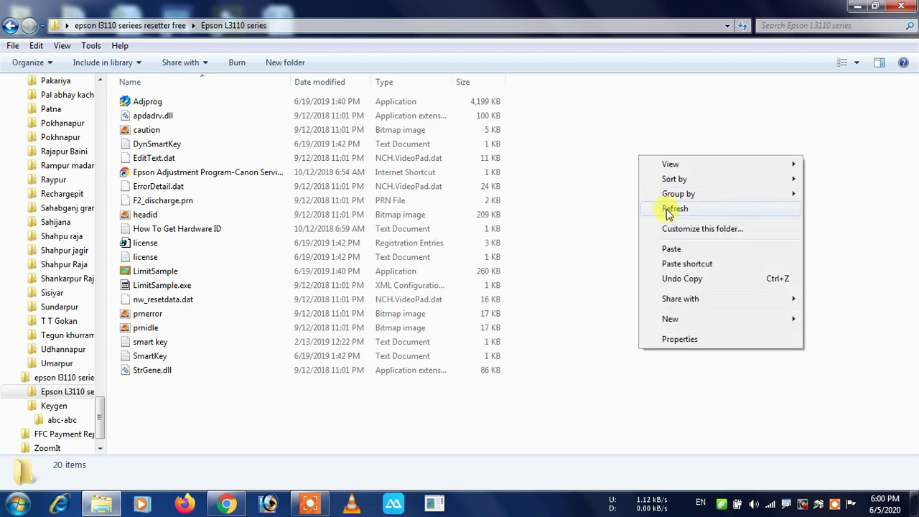
{"action": "left_click", "coordinate": [671, 249]}
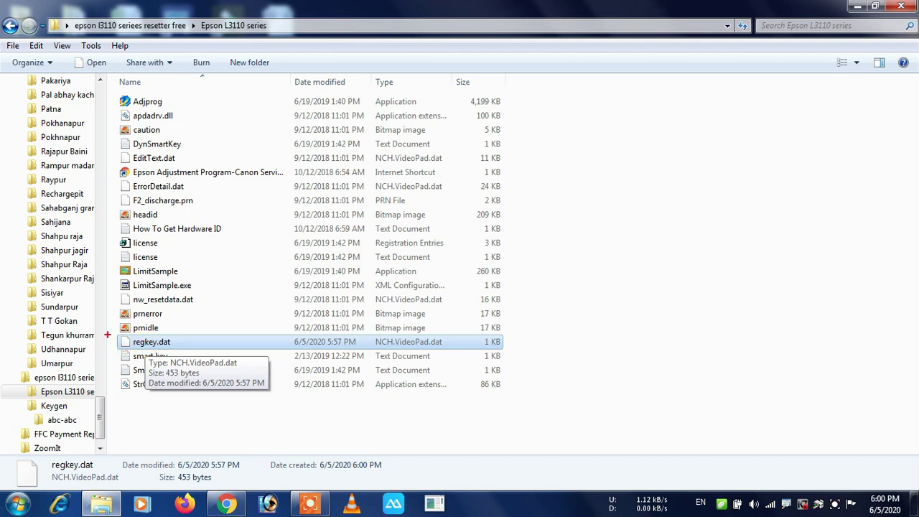
{"action": "mouse_move", "coordinate": [108, 335]}
{"action": "left_mouse_down"}
{"action": "mouse_move", "coordinate": [298, 350]}
{"action": "mouse_move", "coordinate": [654, 350]}
{"action": "left_mouse_up"}
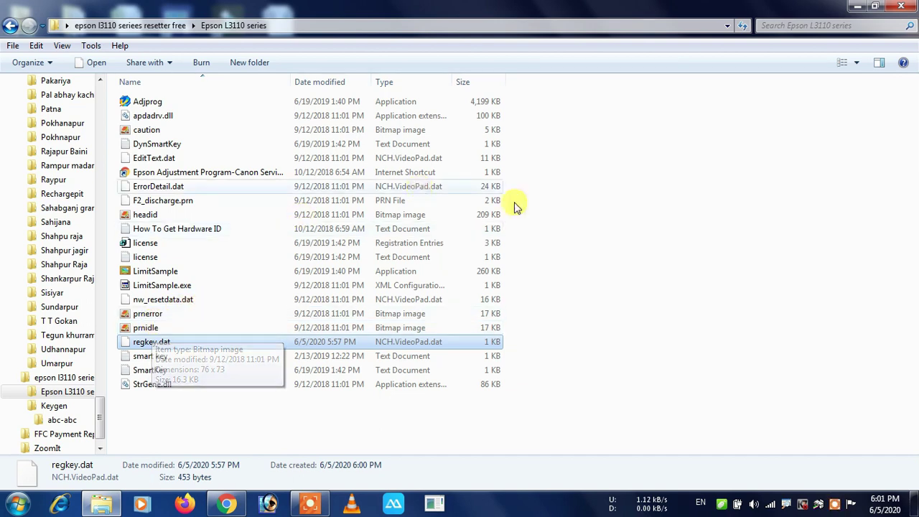
{"action": "right_click", "coordinate": [651, 195]}
{"action": "left_click", "coordinate": [671, 250]}
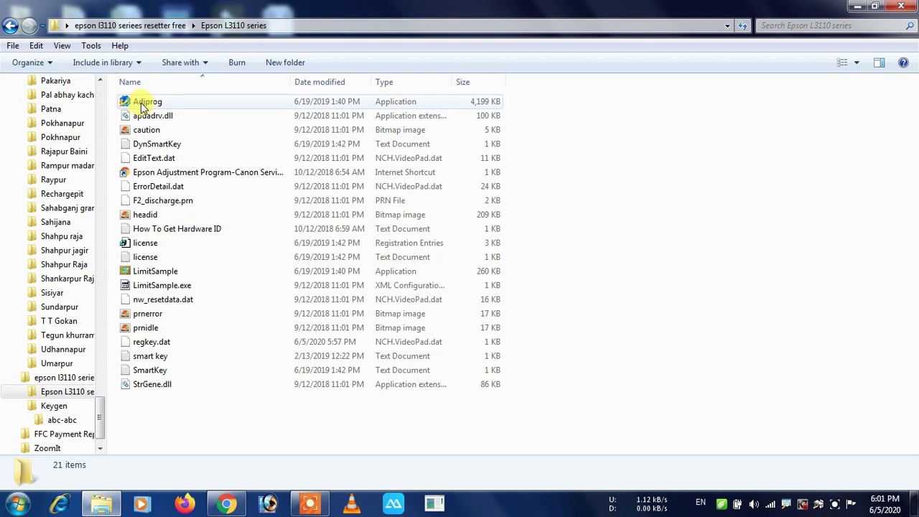
Run Adjprog from the Epson L3110 series folder and acknowledge its registration message
{"action": "double_click", "coordinate": [164, 106]}
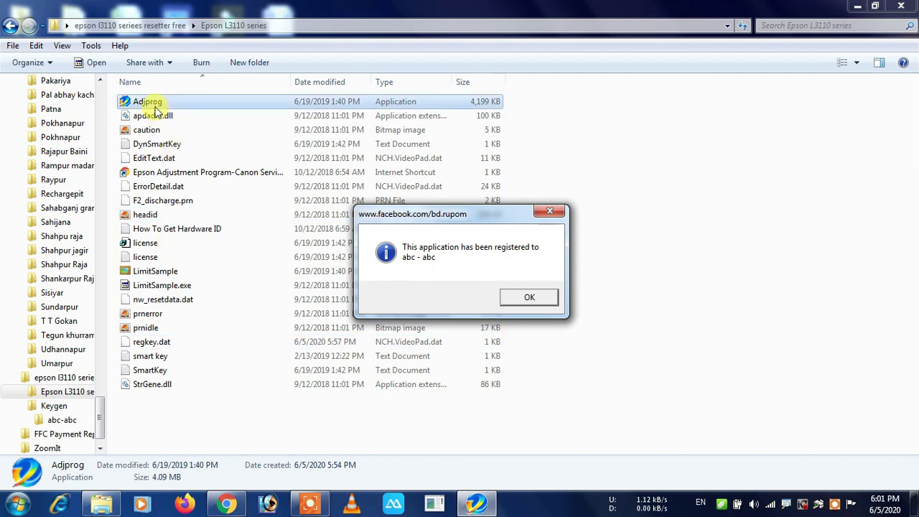
{"action": "left_click", "coordinate": [539, 297]}
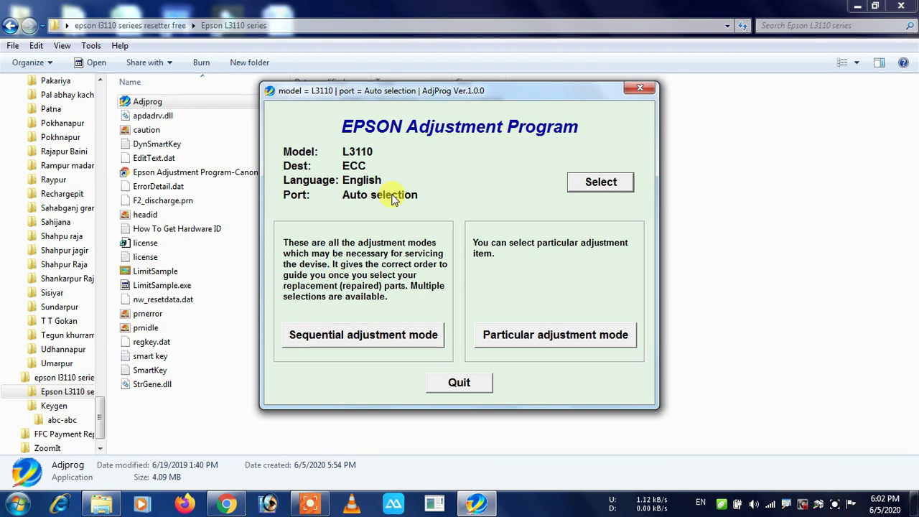
Set the adjustment program's port to USB001 (L3110 Series) and enter Particular adjustment mode
{"action": "left_click", "coordinate": [603, 184]}
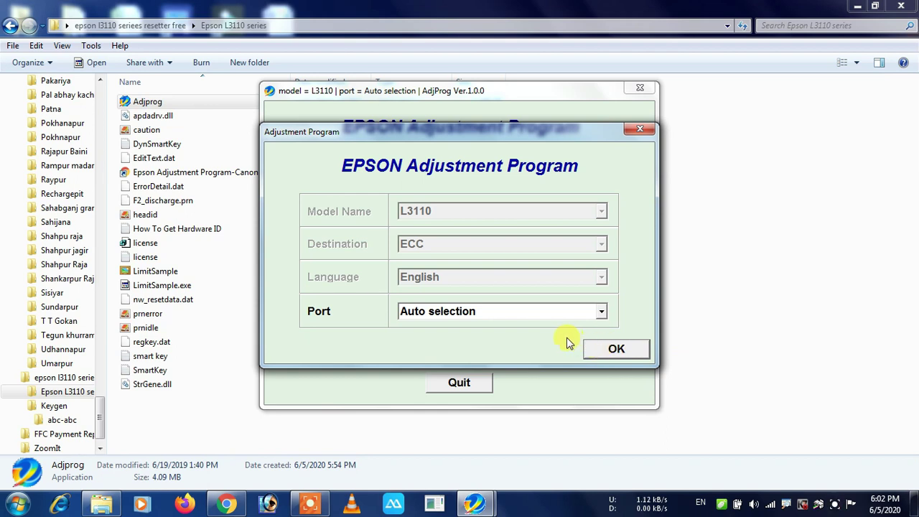
{"action": "left_click", "coordinate": [538, 310]}
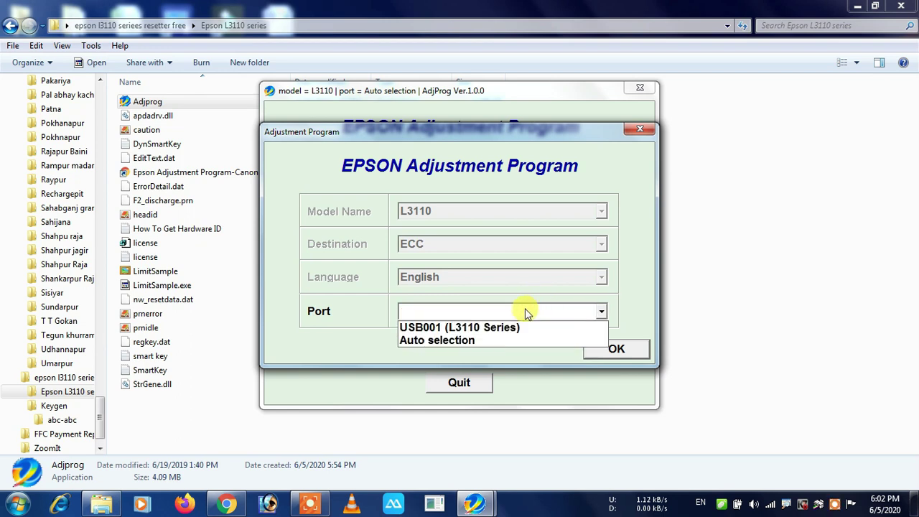
{"action": "left_click", "coordinate": [524, 308]}
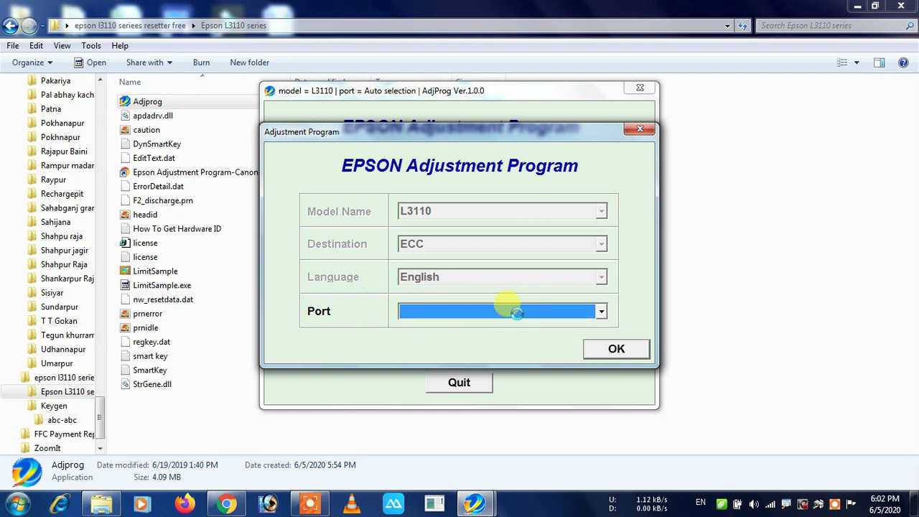
{"action": "left_click", "coordinate": [506, 309]}
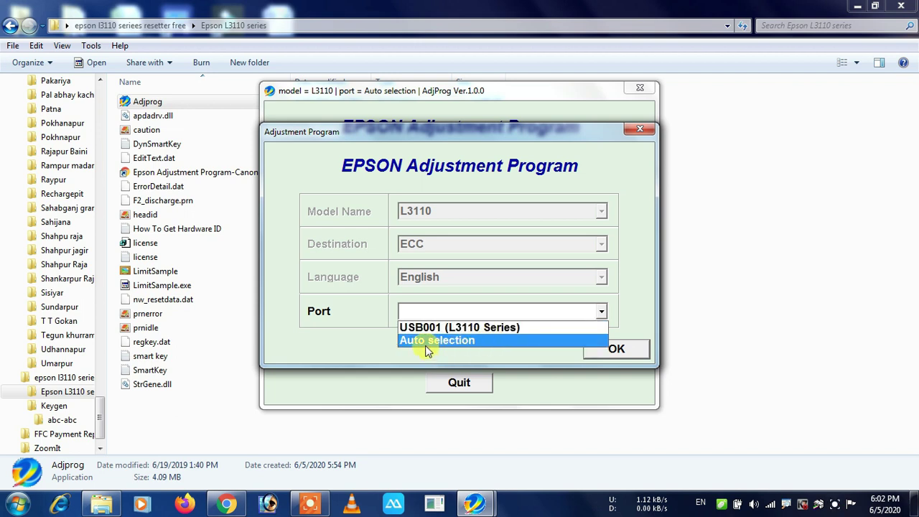
{"action": "left_click", "coordinate": [480, 331]}
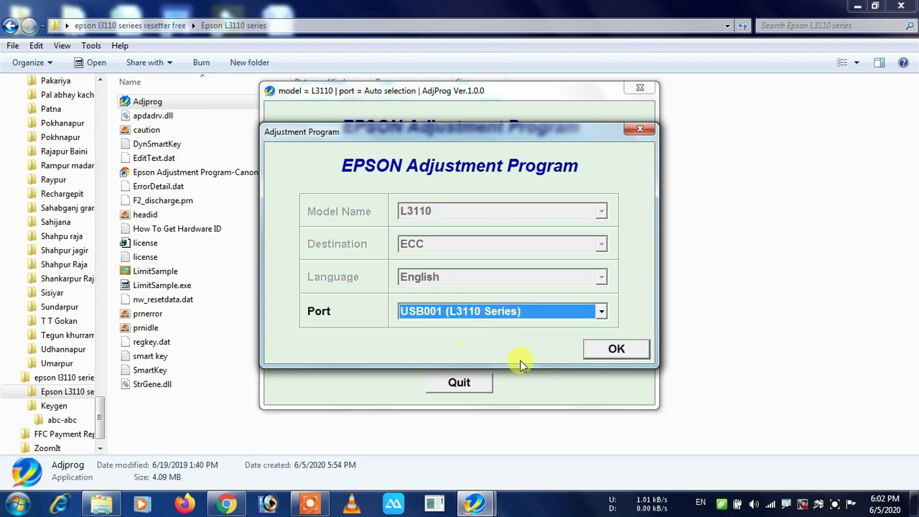
{"action": "left_click", "coordinate": [630, 350]}
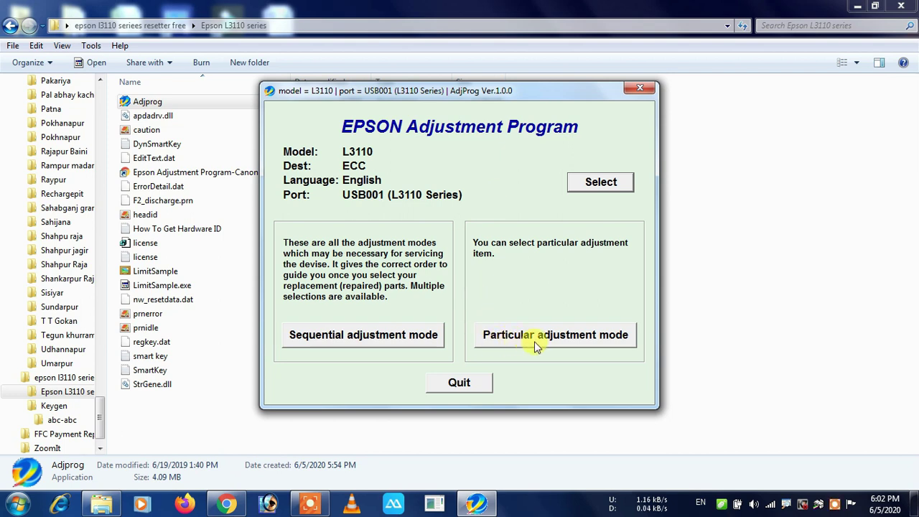
{"action": "left_click", "coordinate": [595, 344]}
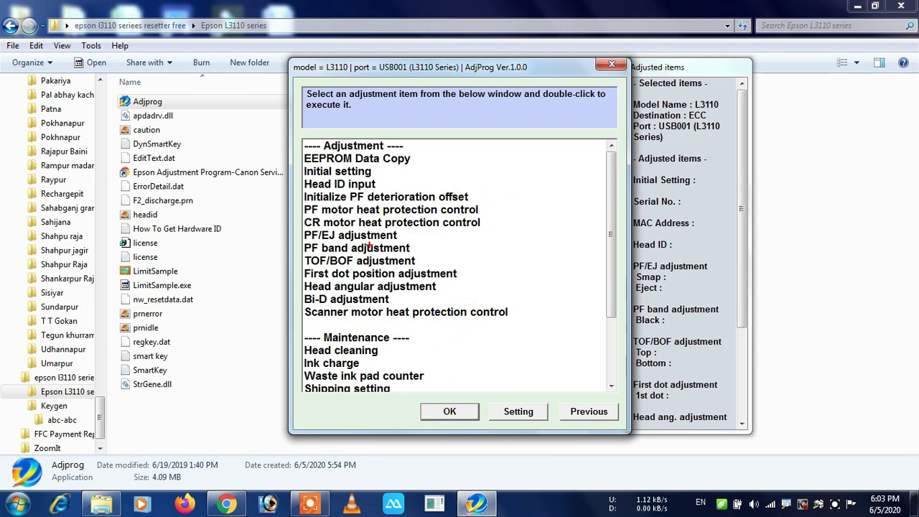
{"action": "mouse_move", "coordinate": [300, 149]}
{"action": "left_mouse_down"}
{"action": "mouse_move", "coordinate": [330, 284]}
{"action": "mouse_move", "coordinate": [353, 335]}
{"action": "mouse_move", "coordinate": [547, 323]}
{"action": "left_mouse_up"}
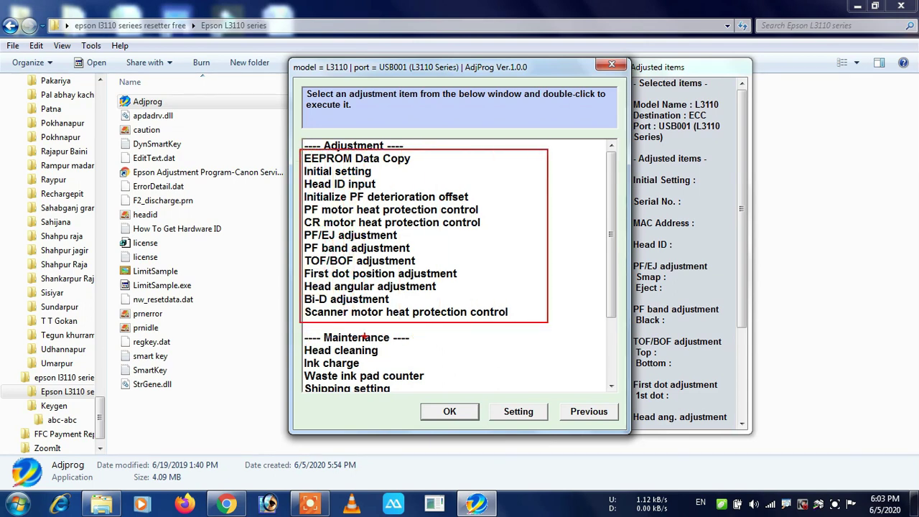
{"action": "left_click_drag", "start_coordinate": [294, 337], "coordinate": [394, 355]}
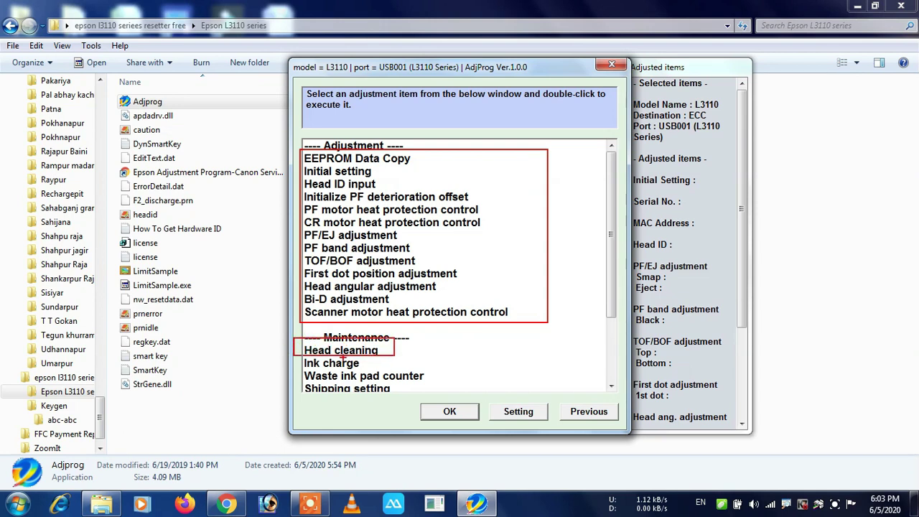
{"action": "left_click_drag", "start_coordinate": [294, 357], "coordinate": [402, 368]}
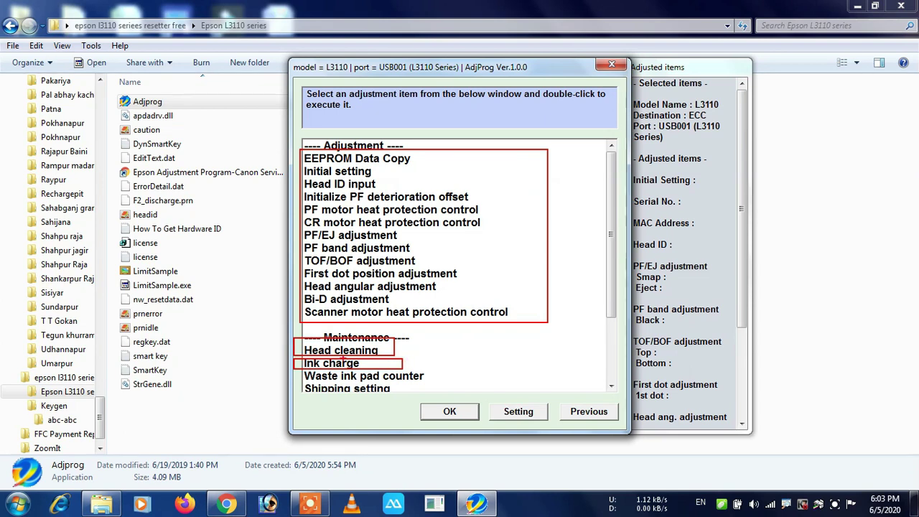
{"action": "mouse_move", "coordinate": [296, 369]}
{"action": "left_mouse_down"}
{"action": "mouse_move", "coordinate": [329, 380]}
{"action": "mouse_move", "coordinate": [440, 382]}
{"action": "left_mouse_up"}
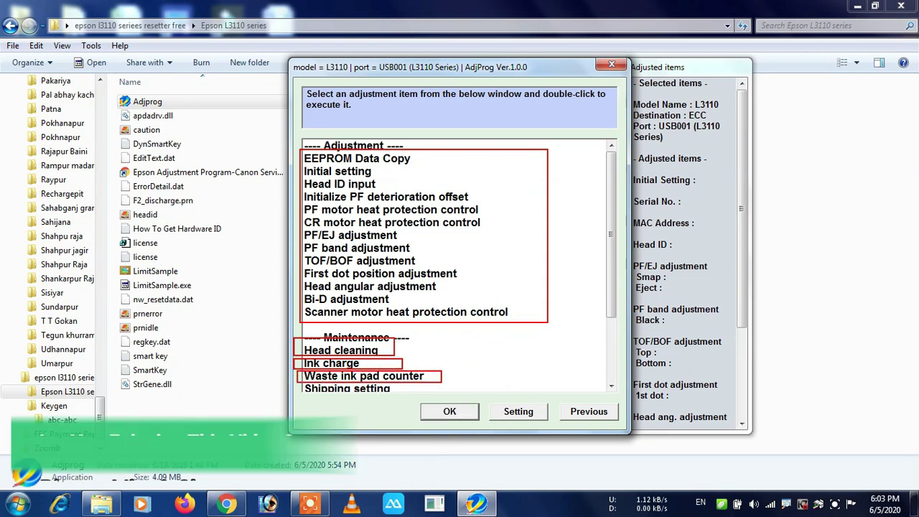
{"action": "key", "text": "Escape"}
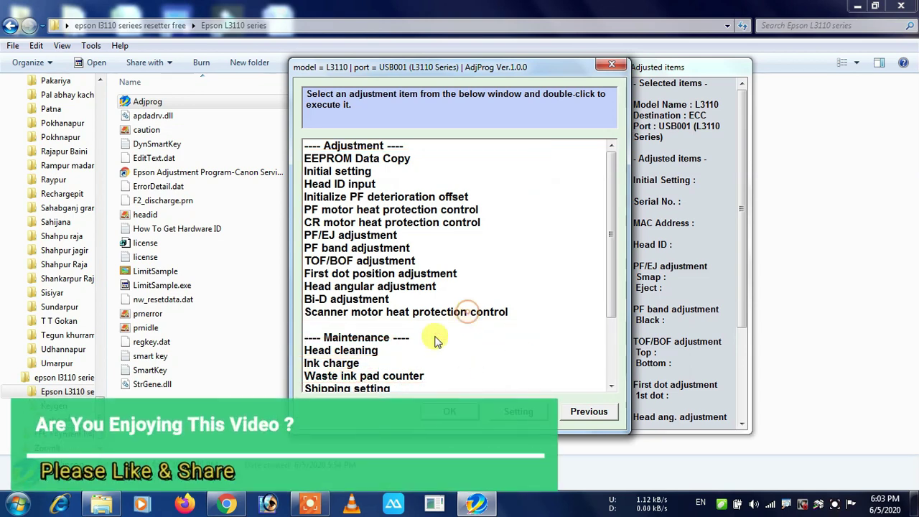
Open the Waste ink pad counter maintenance item and check the current counter values with Main pad counter selected
{"action": "left_click", "coordinate": [373, 379]}
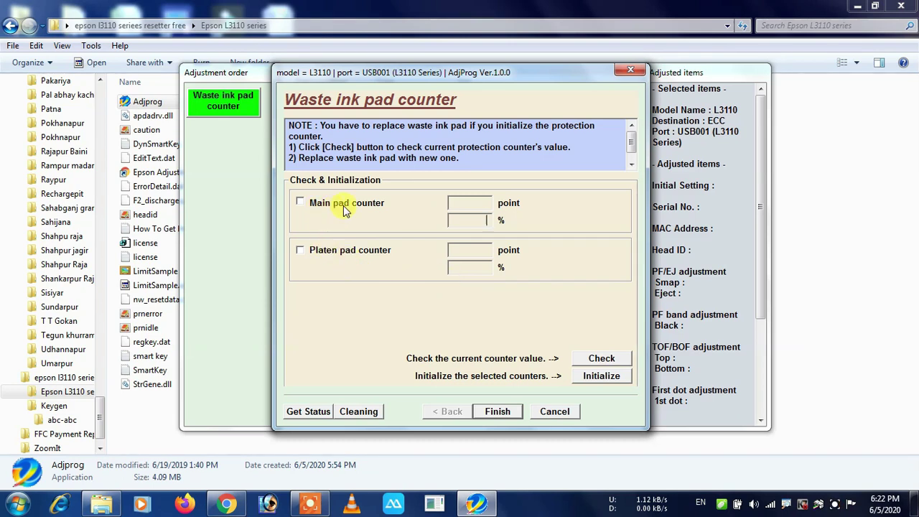
{"action": "left_click", "coordinate": [300, 203]}
{"action": "left_click", "coordinate": [593, 364]}
{"action": "left_click", "coordinate": [590, 364]}
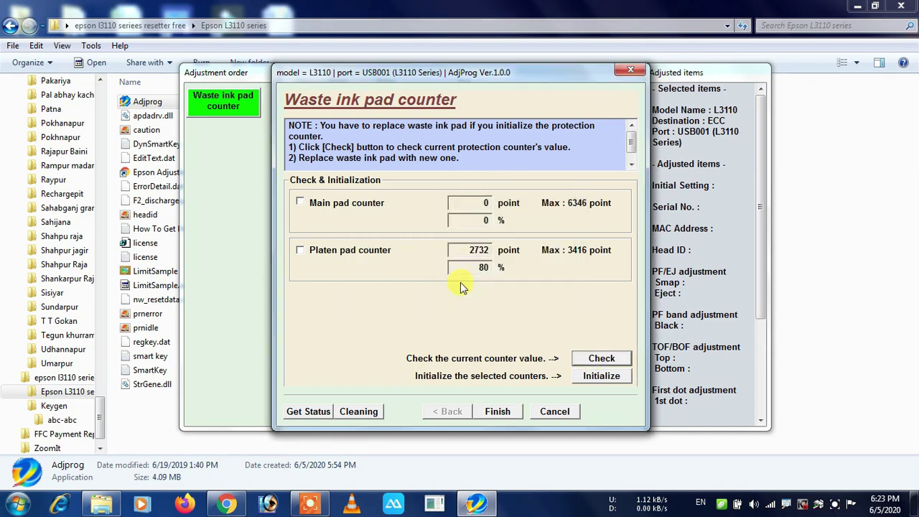
{"action": "double_click", "coordinate": [486, 202]}
{"action": "double_click", "coordinate": [485, 221]}
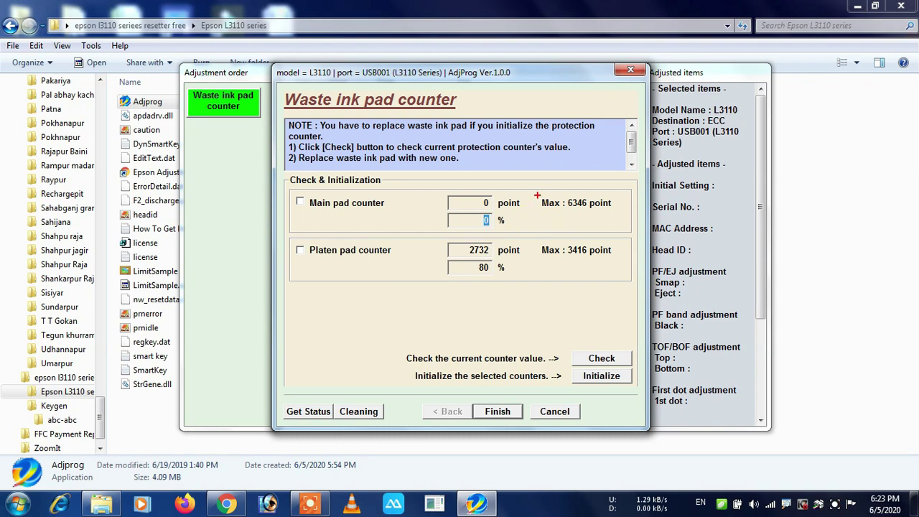
{"action": "mouse_move", "coordinate": [534, 194]}
{"action": "left_mouse_down"}
{"action": "mouse_move", "coordinate": [622, 218]}
{"action": "mouse_move", "coordinate": [616, 214]}
{"action": "left_mouse_up"}
{"action": "left_click_drag", "start_coordinate": [451, 196], "coordinate": [491, 209]}
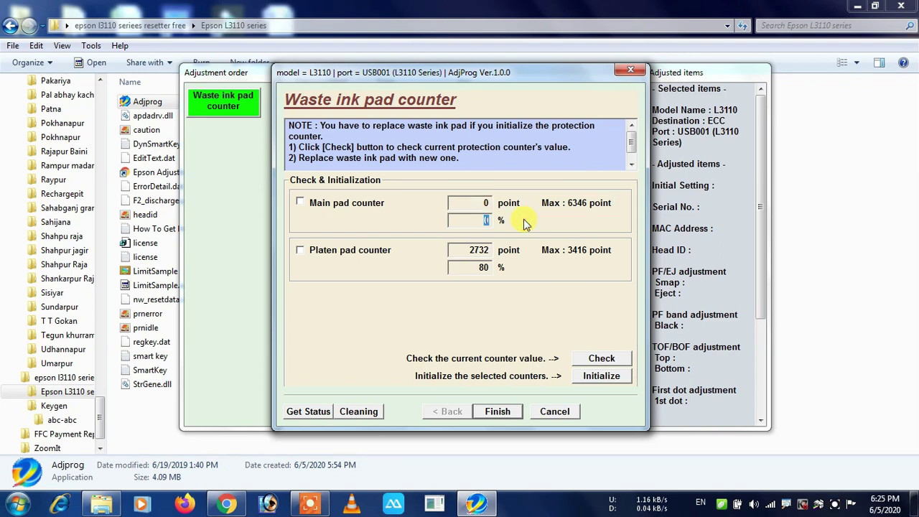
Check the waste ink pad counters again and select Main pad counter for initialization
{"action": "left_click", "coordinate": [602, 363]}
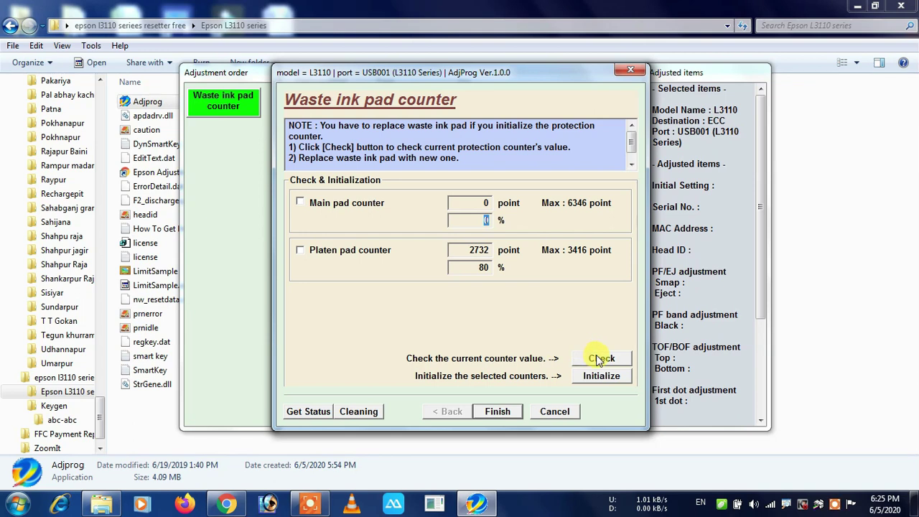
{"action": "left_click", "coordinate": [300, 203]}
{"action": "left_click", "coordinate": [587, 359]}
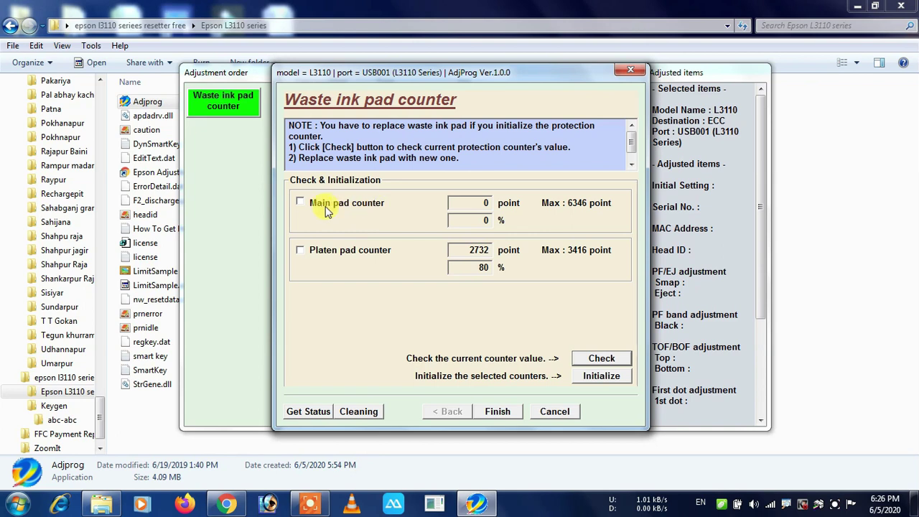
{"action": "left_click", "coordinate": [472, 202]}
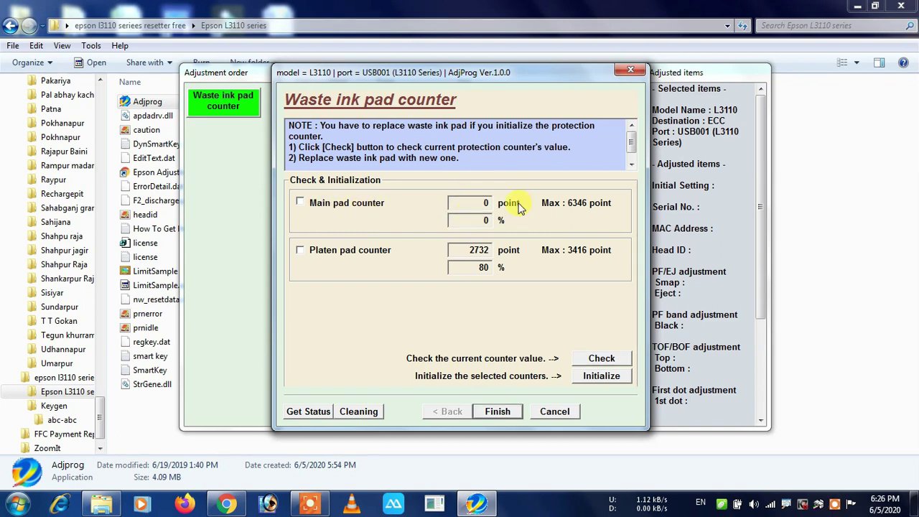
{"action": "left_click", "coordinate": [301, 204]}
{"action": "left_click_drag", "start_coordinate": [564, 368], "coordinate": [634, 384]}
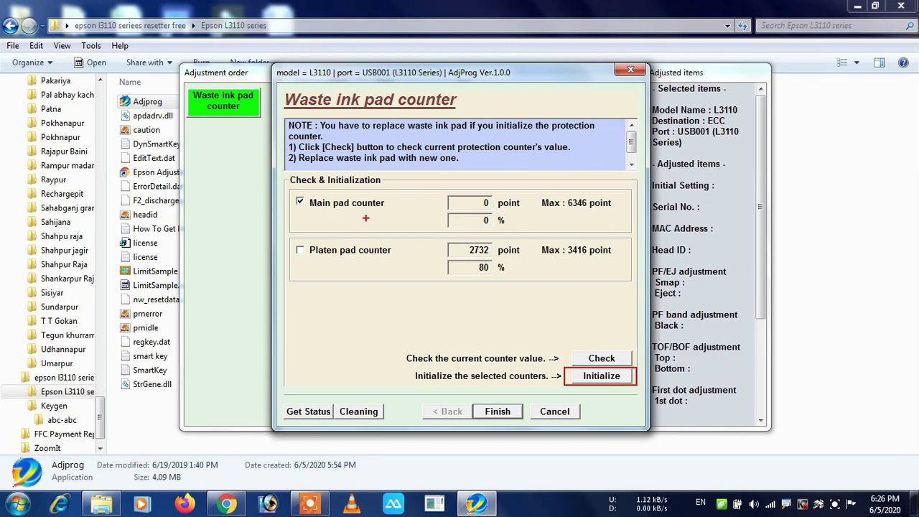
{"action": "left_click_drag", "start_coordinate": [357, 217], "coordinate": [500, 278]}
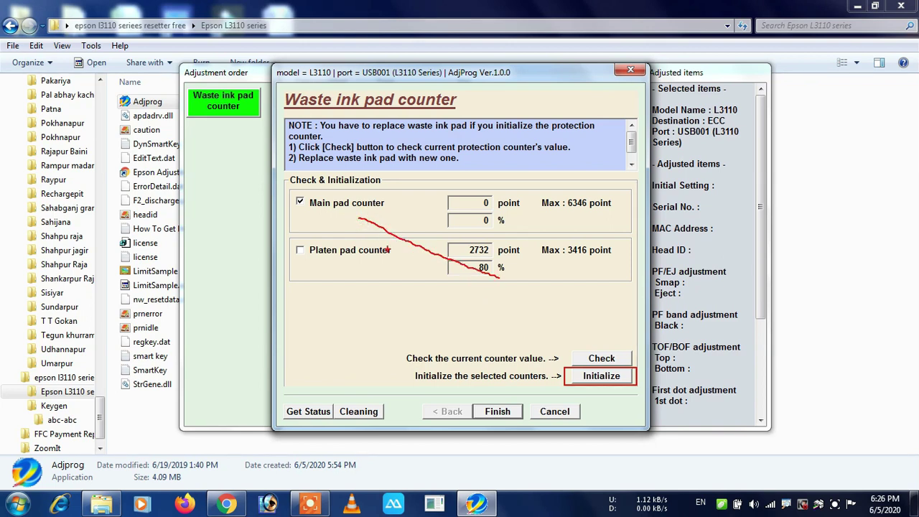
{"action": "mouse_move", "coordinate": [348, 233]}
{"action": "left_mouse_down"}
{"action": "mouse_move", "coordinate": [511, 290]}
{"action": "mouse_move", "coordinate": [578, 298]}
{"action": "left_mouse_up"}
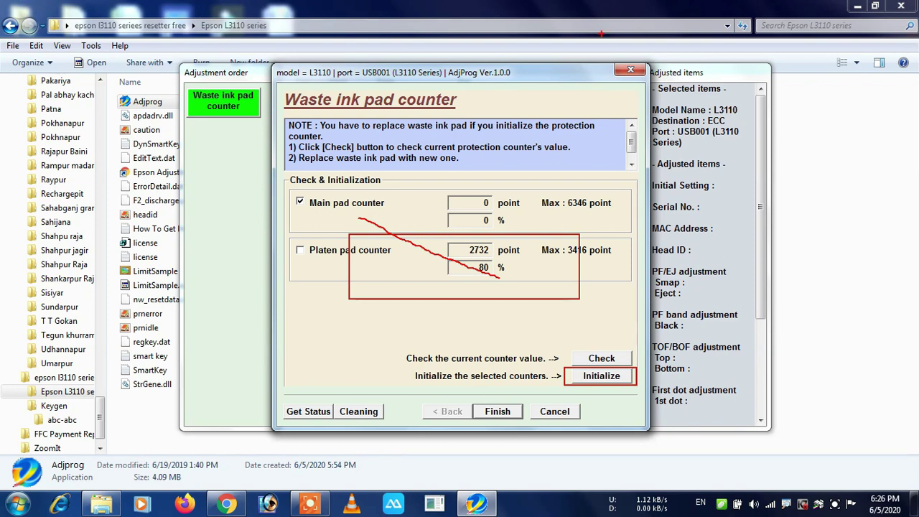
{"action": "key", "text": "Escape"}
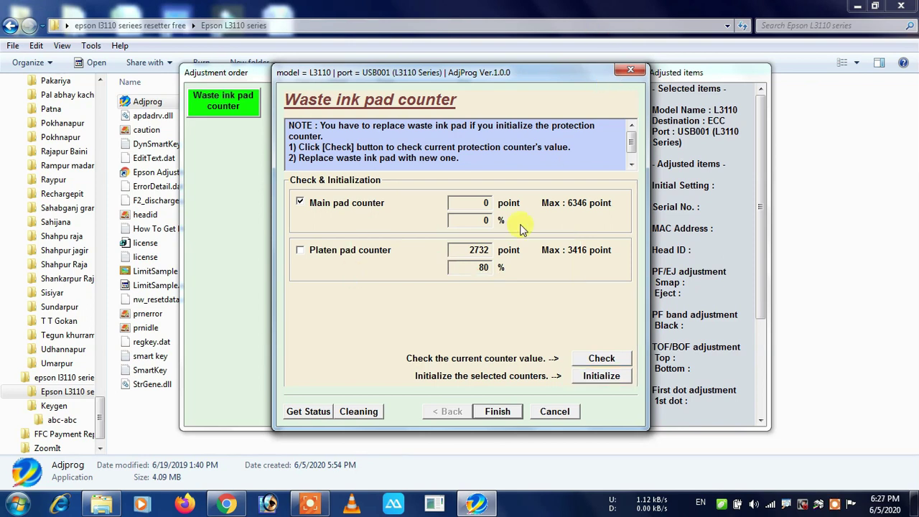
Close the waste ink pad counter, exit the adjustment program, and close the Epson L3110 series folder window
{"action": "left_click", "coordinate": [630, 69]}
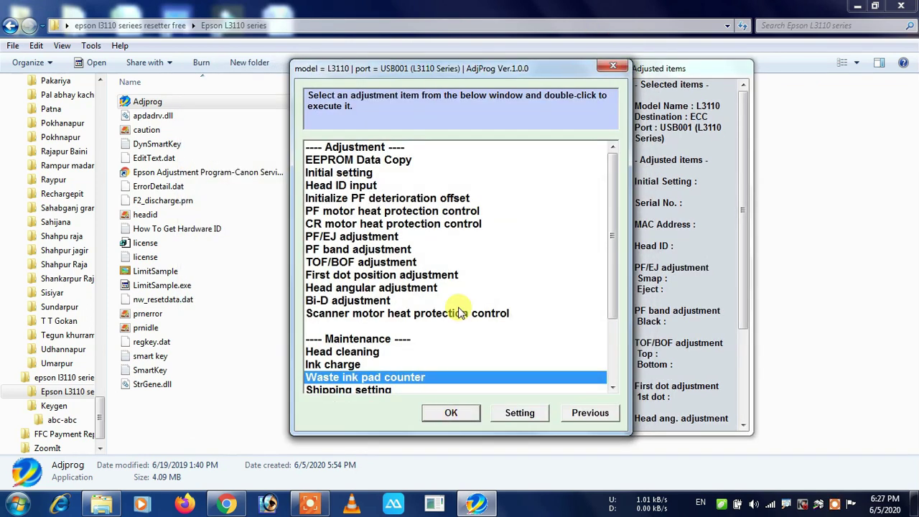
{"action": "left_click", "coordinate": [621, 67]}
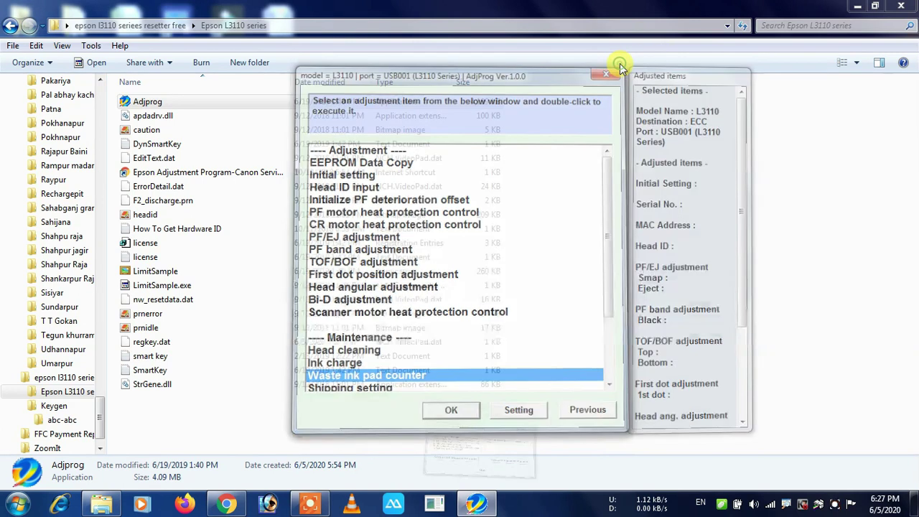
{"action": "left_click", "coordinate": [641, 92]}
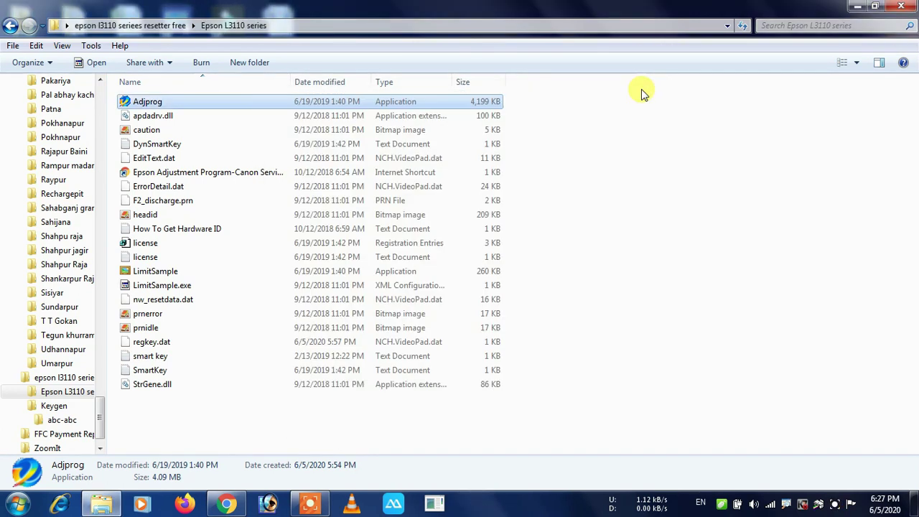
{"action": "left_click", "coordinate": [906, 5]}
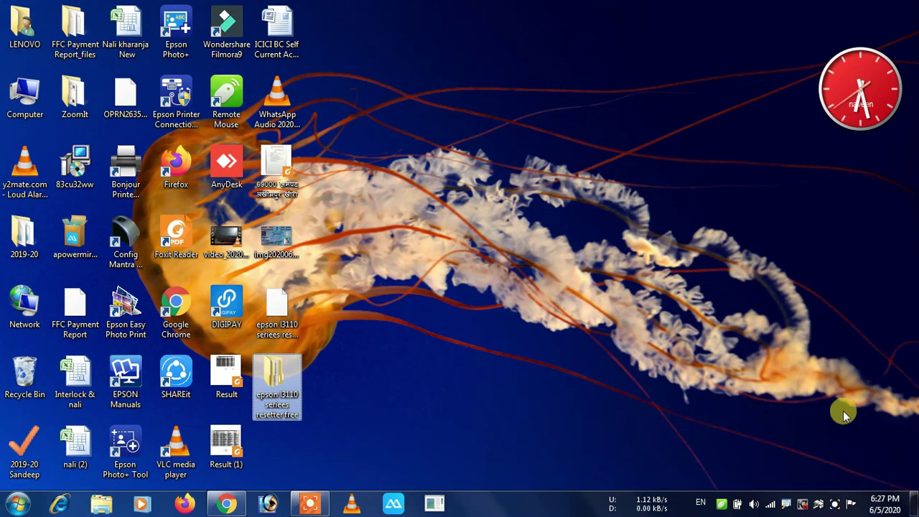
Open K7AntiVirus Premium from the desktop and show its protection status details
{"action": "right_click", "coordinate": [803, 504]}
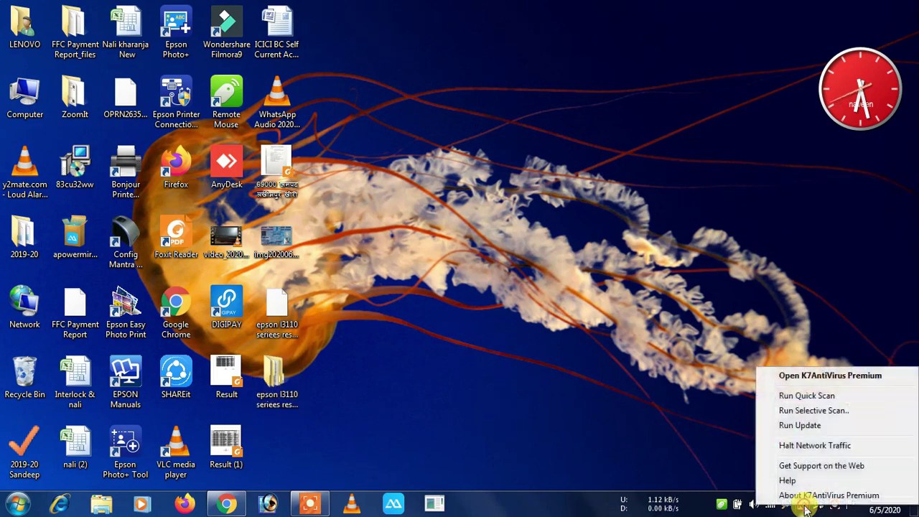
{"action": "left_click", "coordinate": [816, 376]}
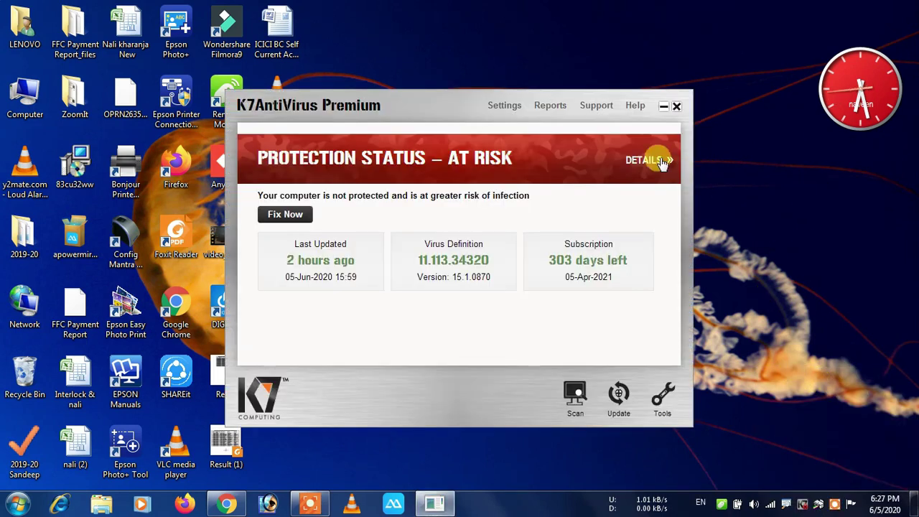
{"action": "left_click", "coordinate": [661, 159]}
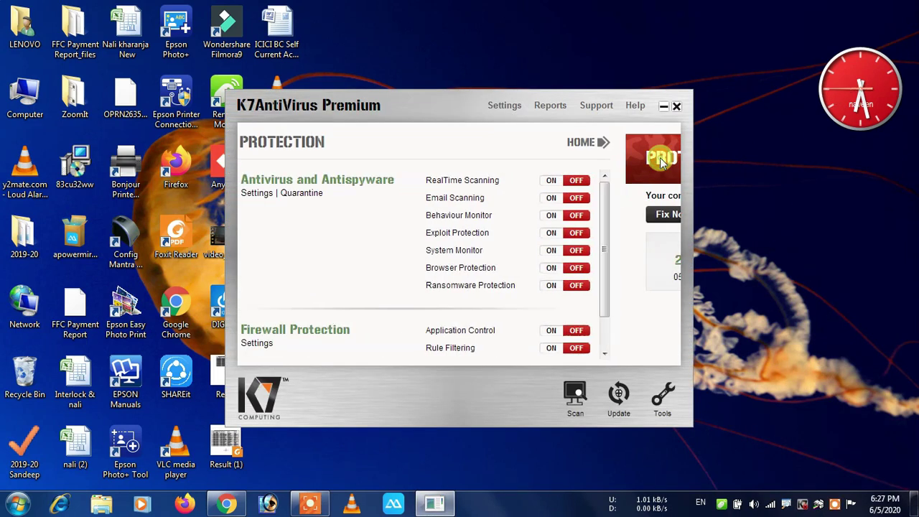
Turn on every Antivirus and Antispyware protection from RealTime Scanning to Ransomware Protection, plus the firewall's Application Control and Rule Filtering
{"action": "left_click", "coordinate": [626, 180]}
{"action": "left_click", "coordinate": [626, 198]}
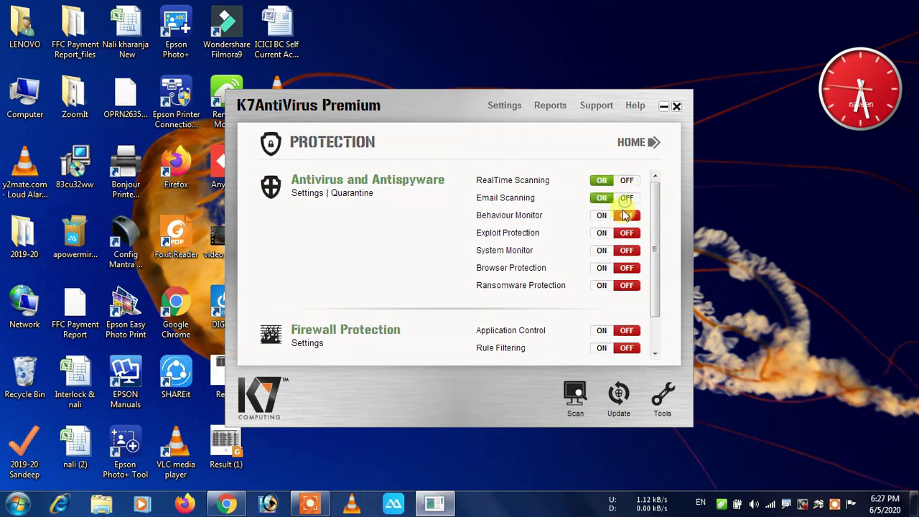
{"action": "left_click", "coordinate": [626, 215]}
{"action": "left_click", "coordinate": [626, 233]}
{"action": "left_click", "coordinate": [627, 251]}
{"action": "left_click", "coordinate": [626, 268]}
{"action": "left_click", "coordinate": [626, 285]}
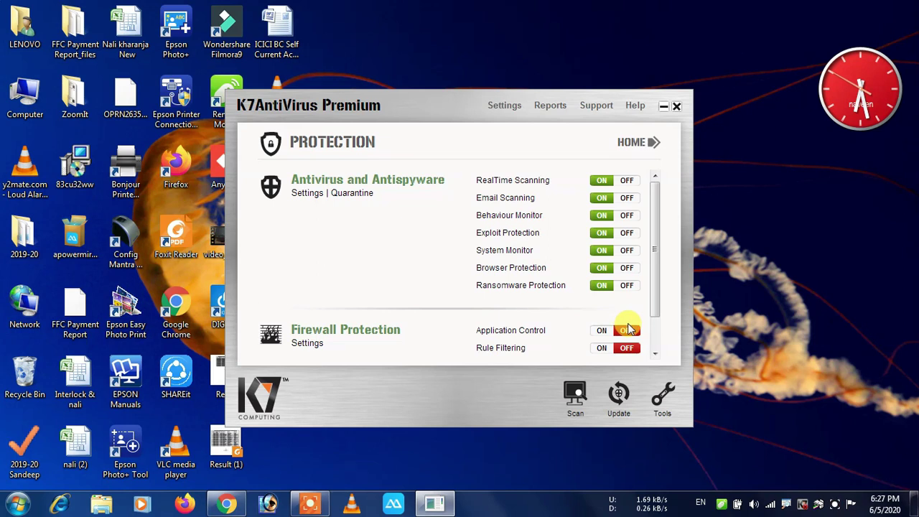
{"action": "left_click", "coordinate": [627, 330]}
{"action": "left_click", "coordinate": [627, 349]}
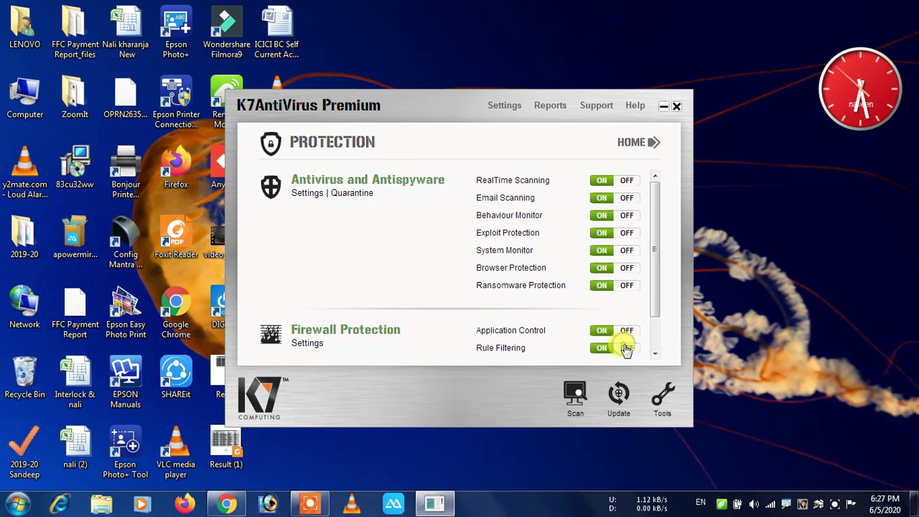
Start a Complete Scan of the entire computer in K7AntiVirus
{"action": "left_click", "coordinate": [575, 395]}
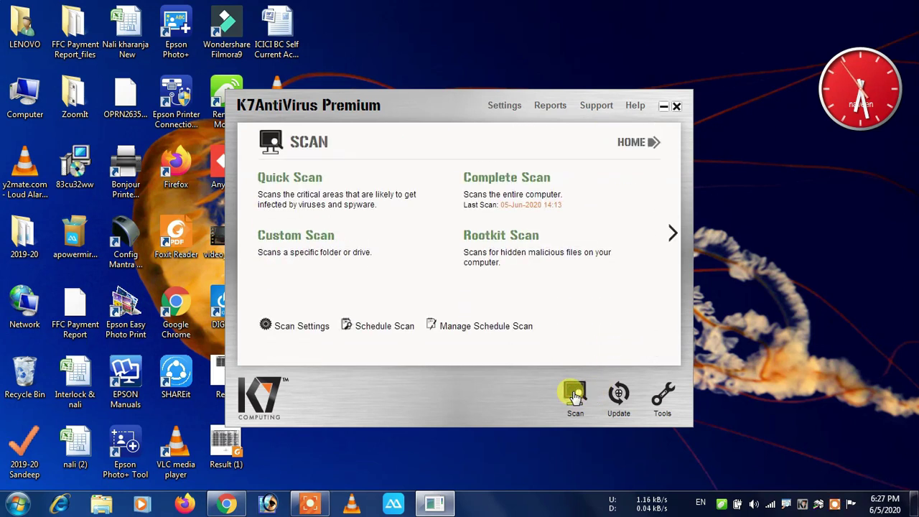
{"action": "left_click", "coordinate": [489, 188]}
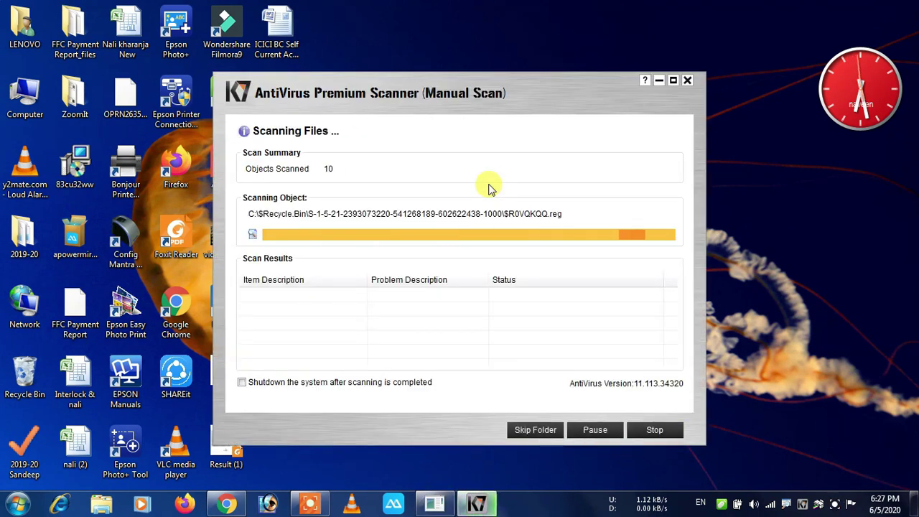